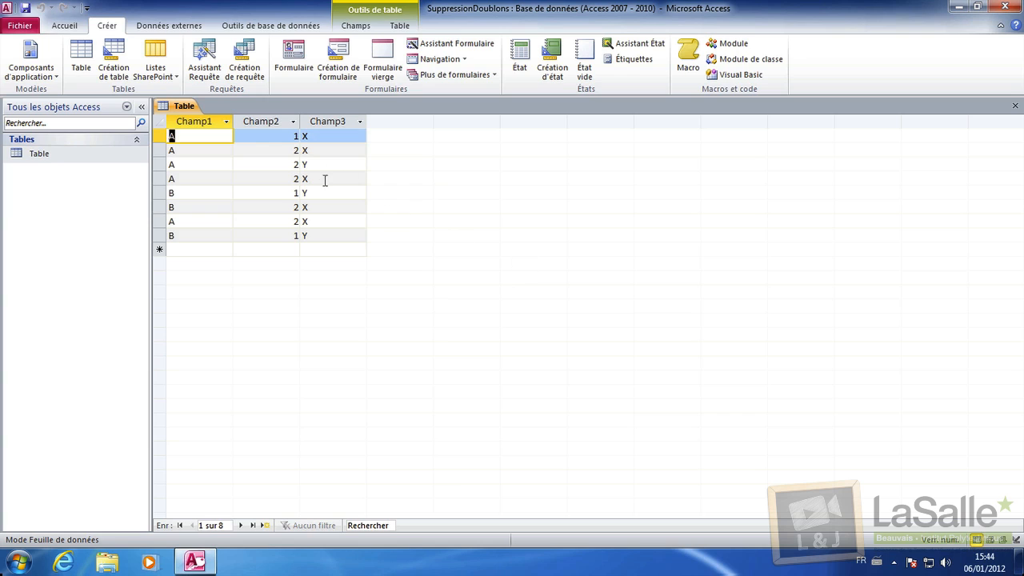
# - Examine the table's records for duplicates, comparing the A, 2, X rows across Champ1, Champ2 and Champ3
pyautogui.click(310, 150)
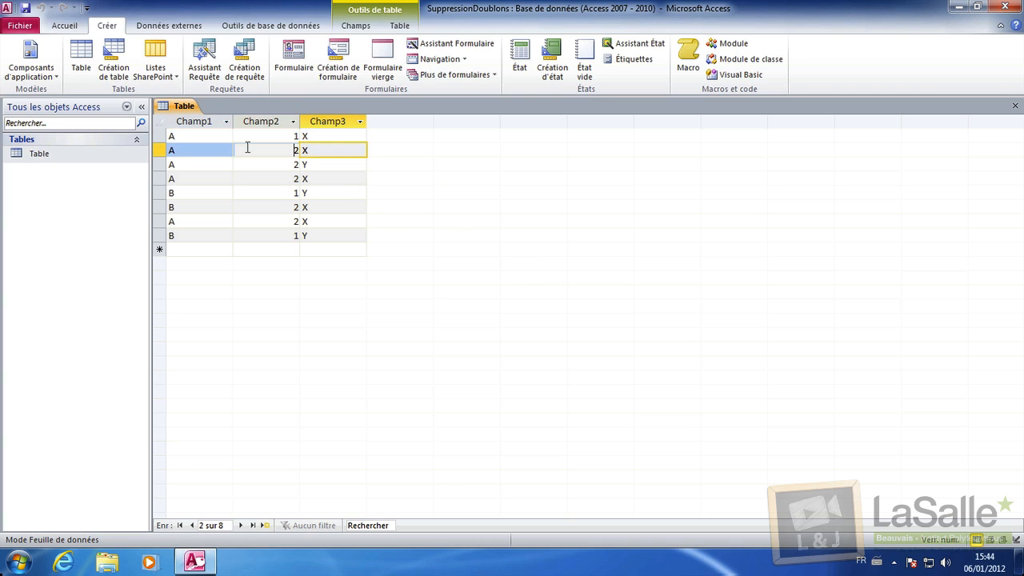
pyautogui.click(248, 150)
pyautogui.click(187, 150)
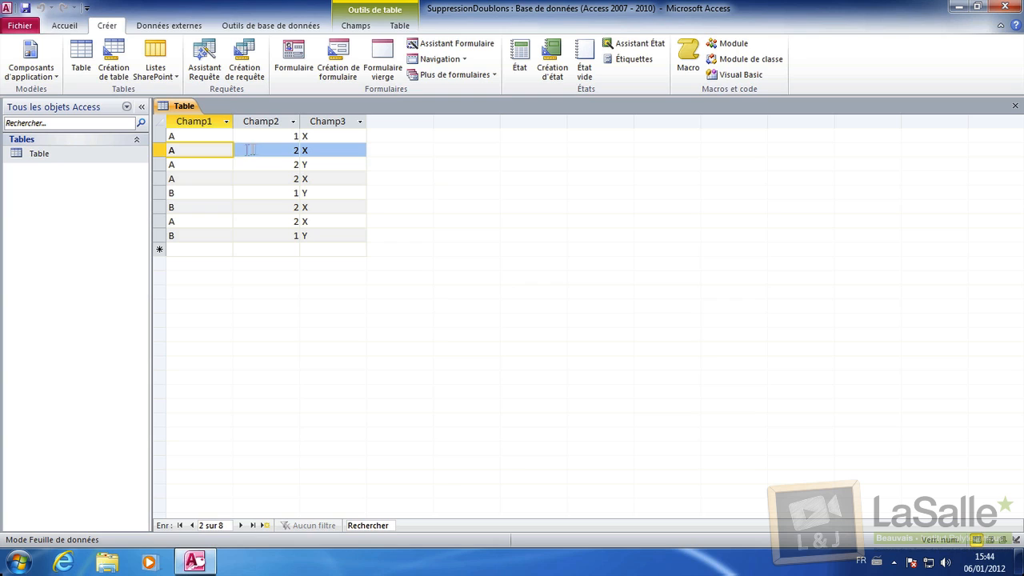
pyautogui.press('Tab')
pyautogui.press('Tab')
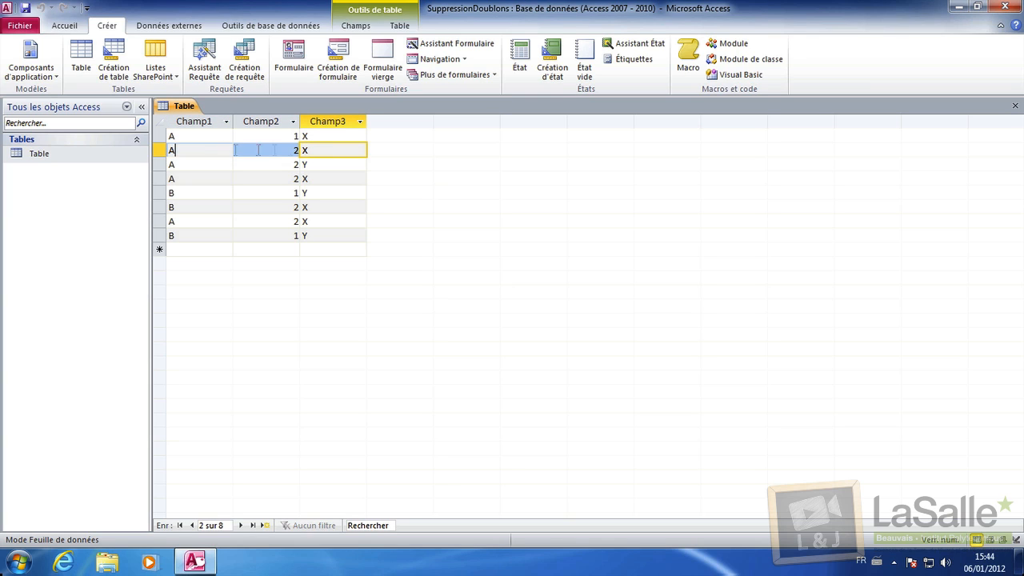
pyautogui.click(212, 150)
pyautogui.click(157, 149)
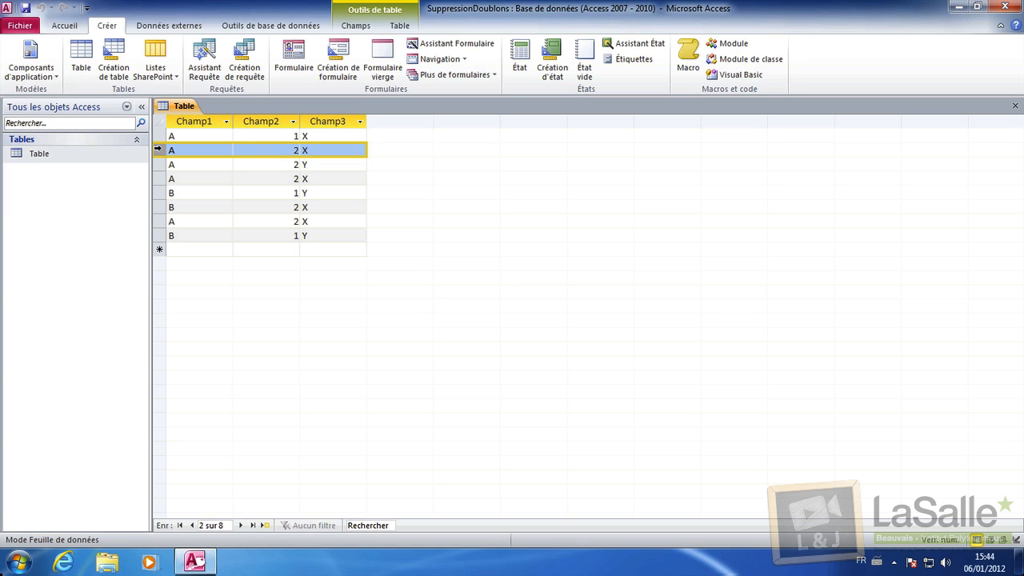
pyautogui.click(157, 179)
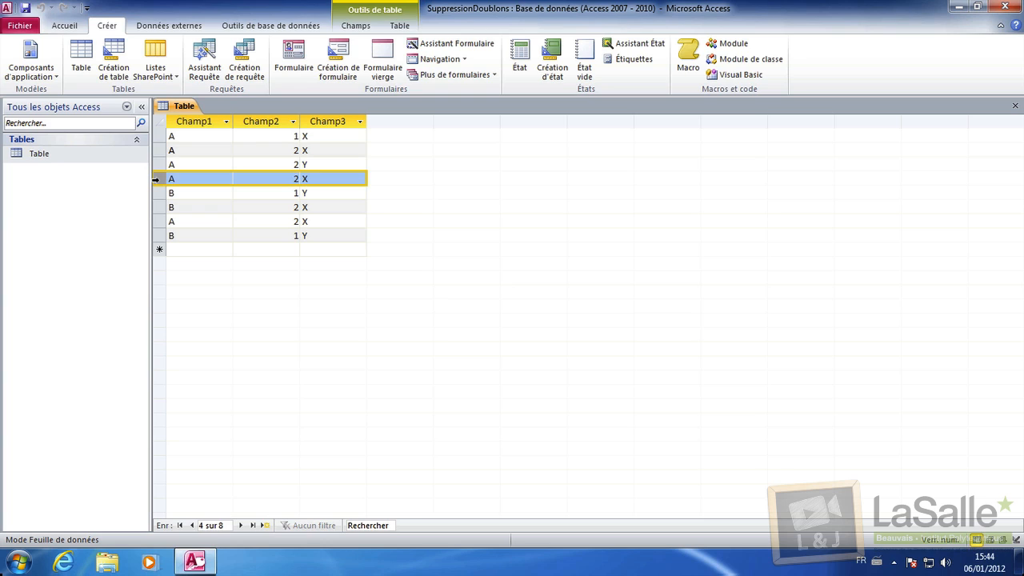
pyautogui.click(158, 219)
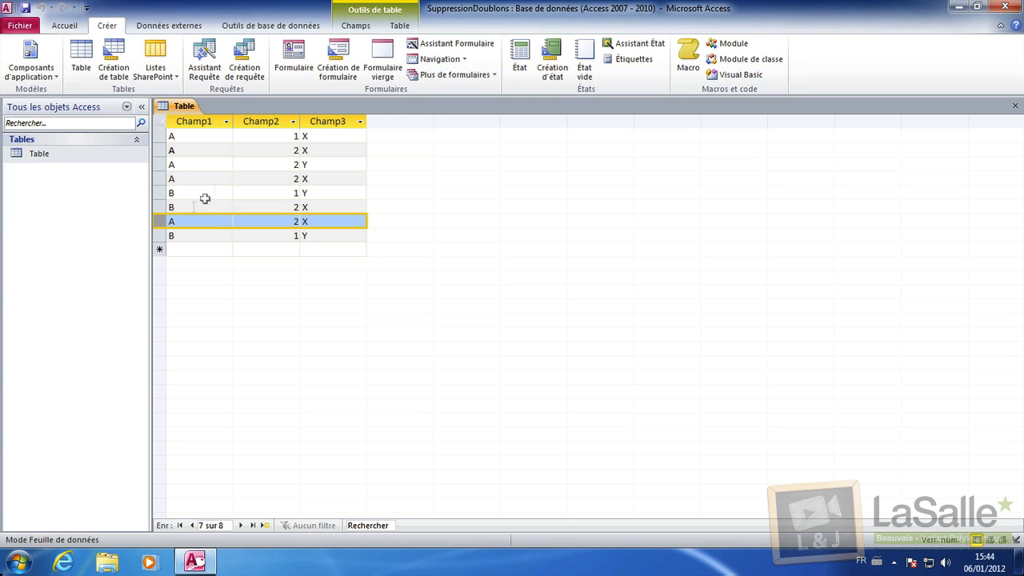
pyautogui.click(221, 179)
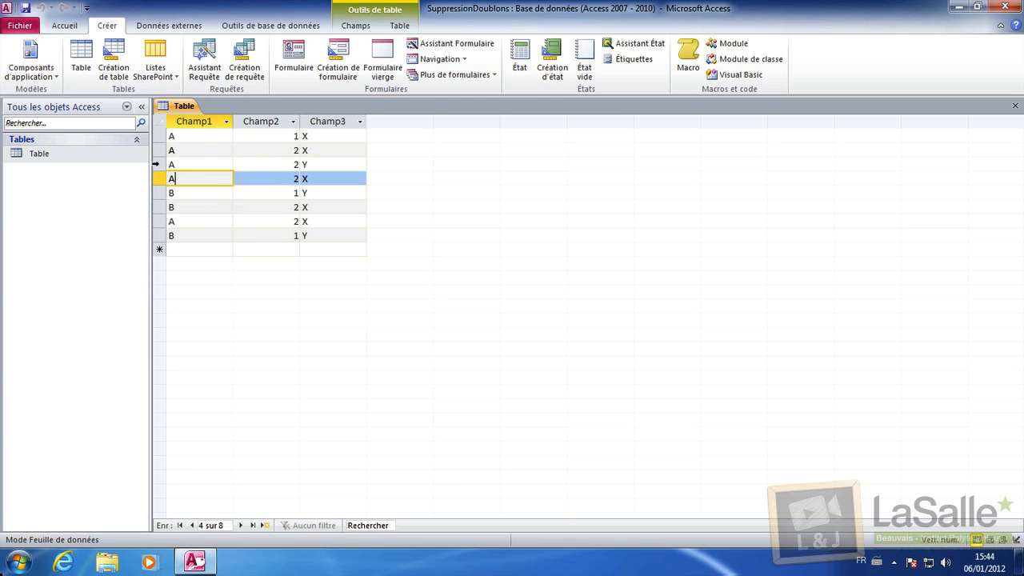
pyautogui.click(158, 150)
pyautogui.click(157, 178)
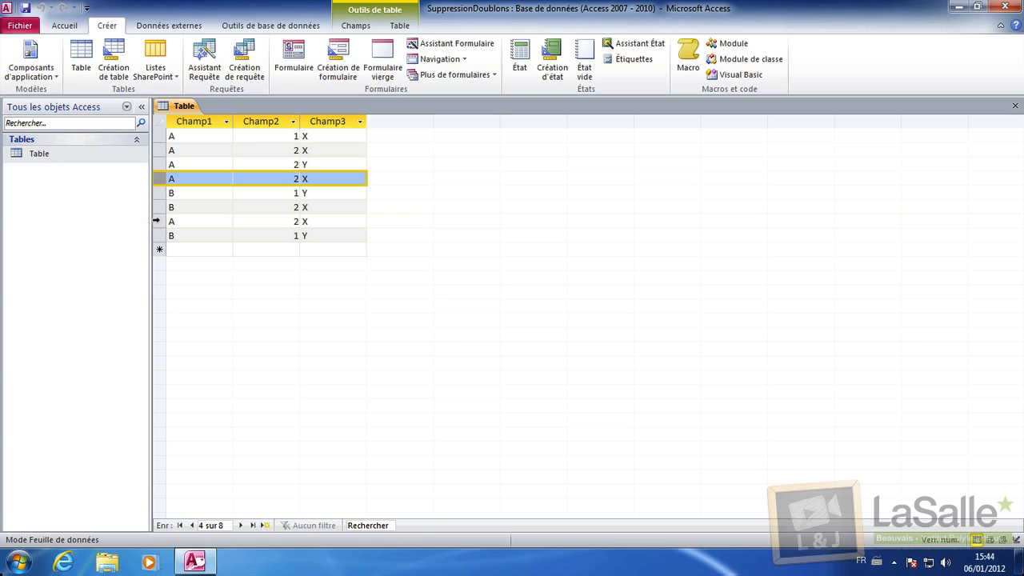
pyautogui.click(155, 221)
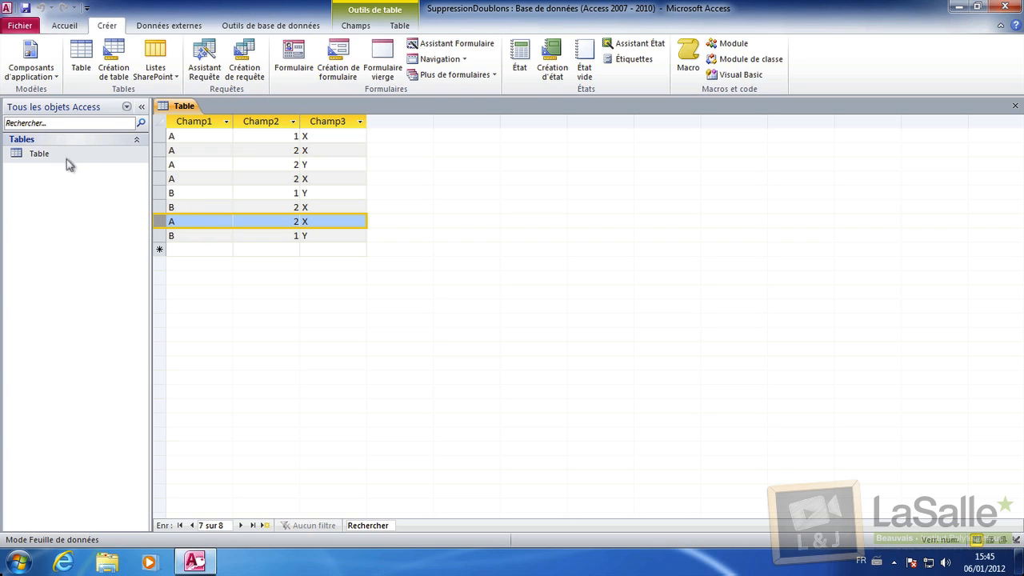
pyautogui.click(203, 207)
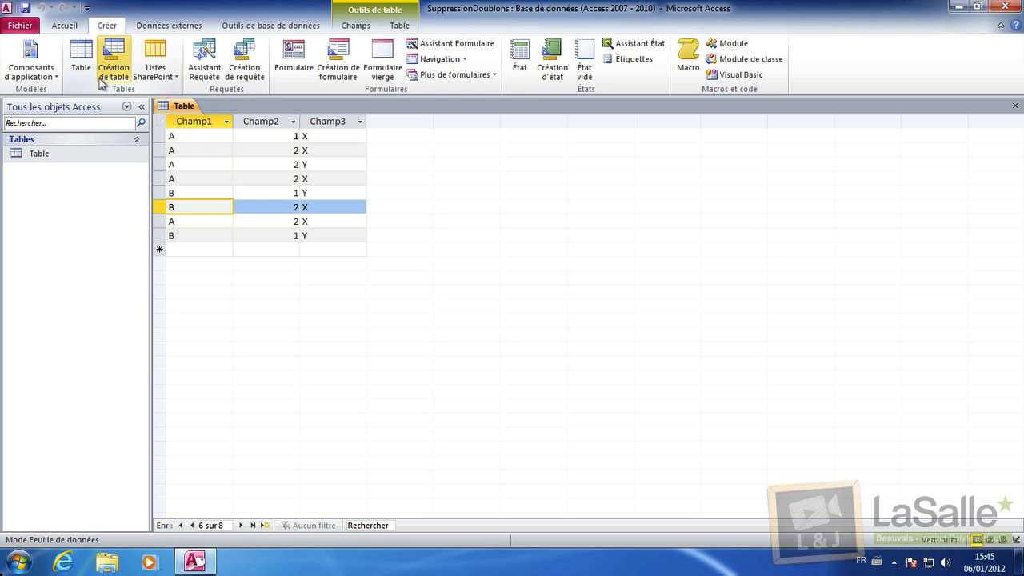
# - Add a field named id with data type NuméroAuto to the table's design, save the table and return to its datasheet
pyautogui.click(355, 26)
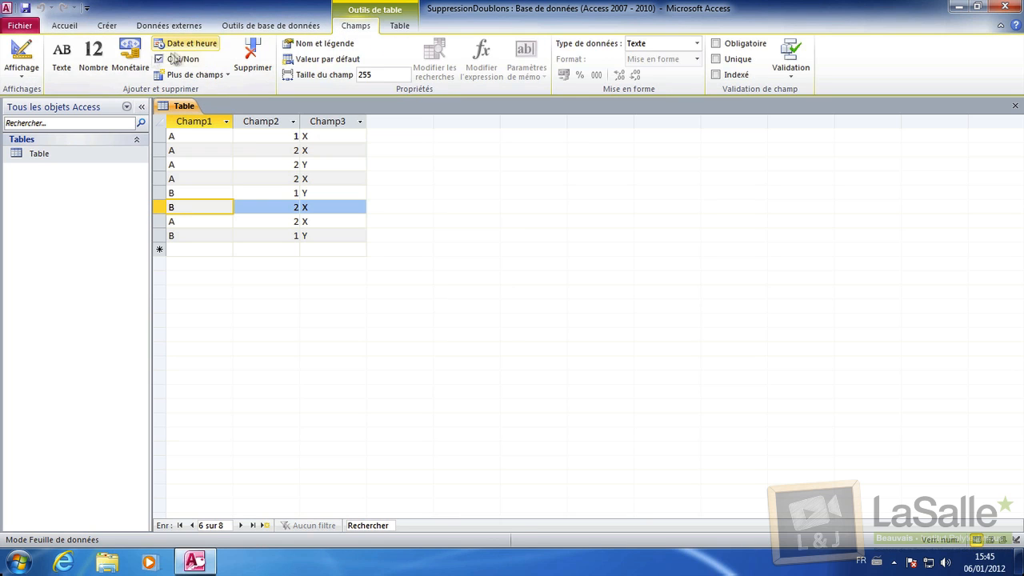
pyautogui.click(19, 57)
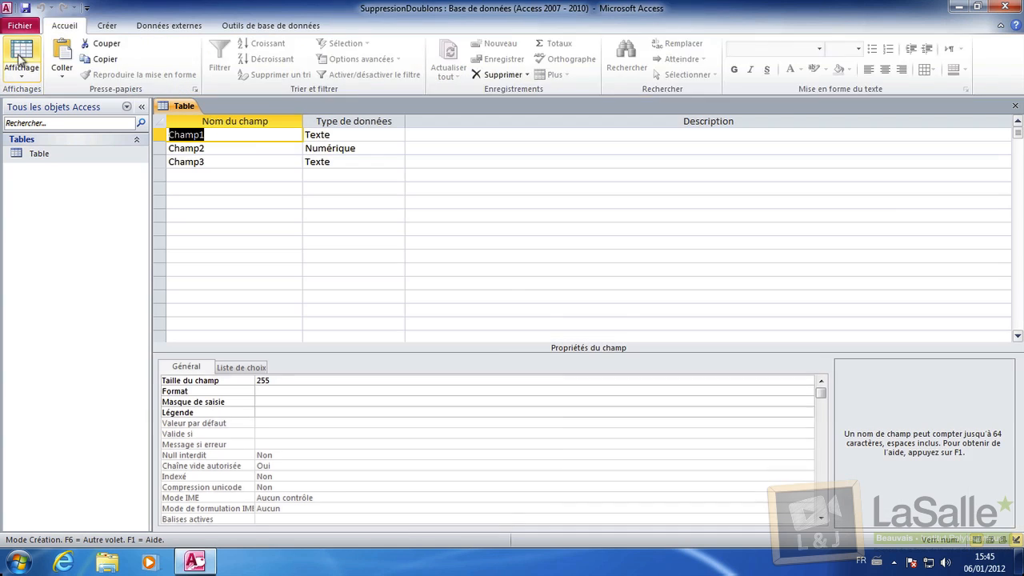
pyautogui.click(252, 176)
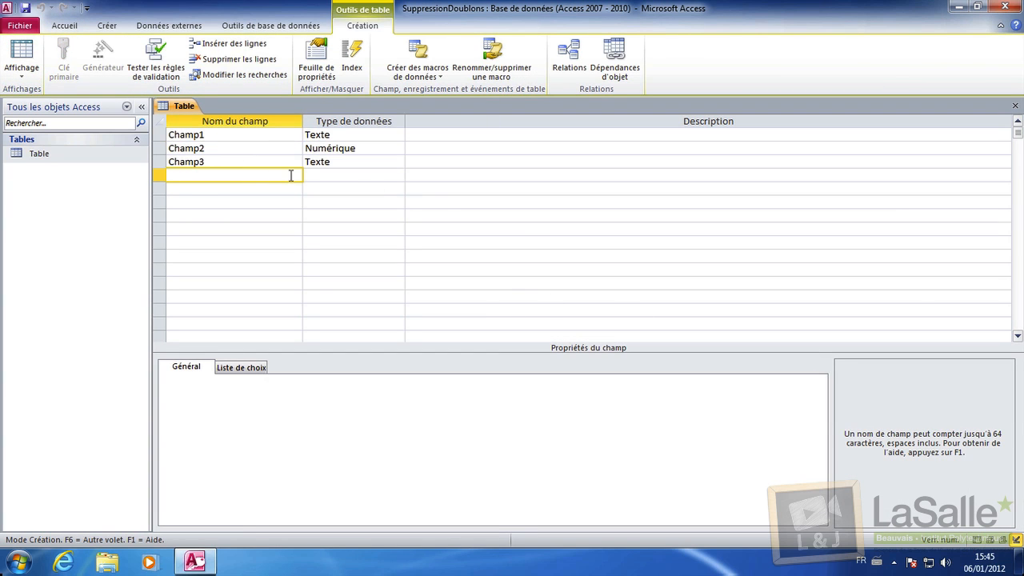
pyautogui.click(370, 175)
pyautogui.click(398, 175)
pyautogui.click(373, 256)
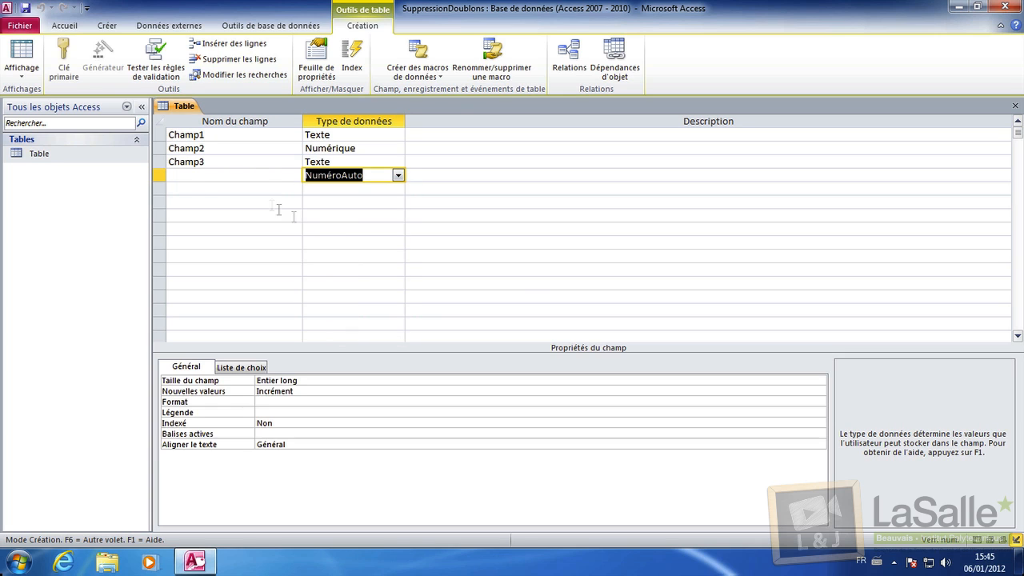
pyautogui.click(240, 175)
pyautogui.write('id')
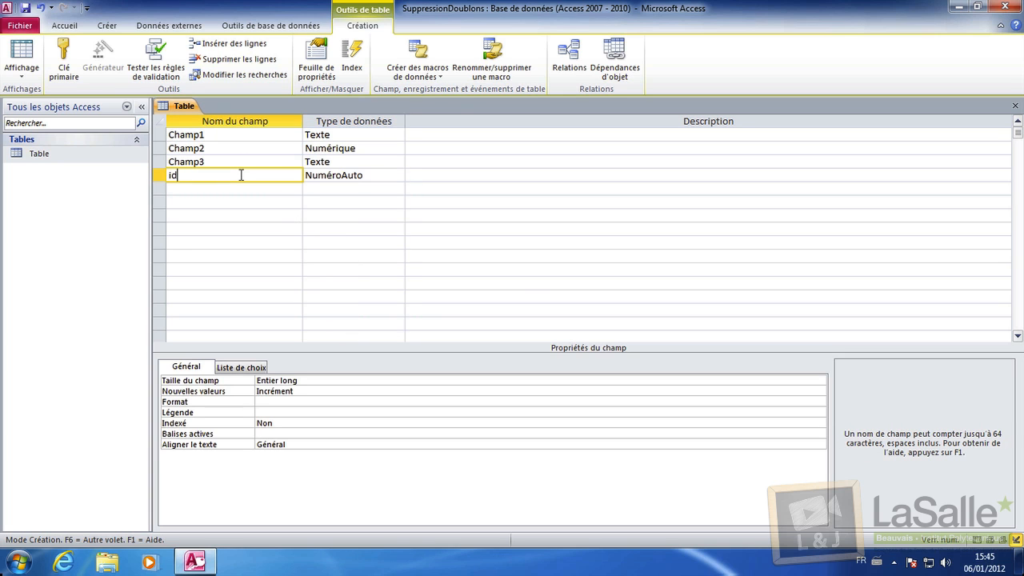
pyautogui.click(22, 52)
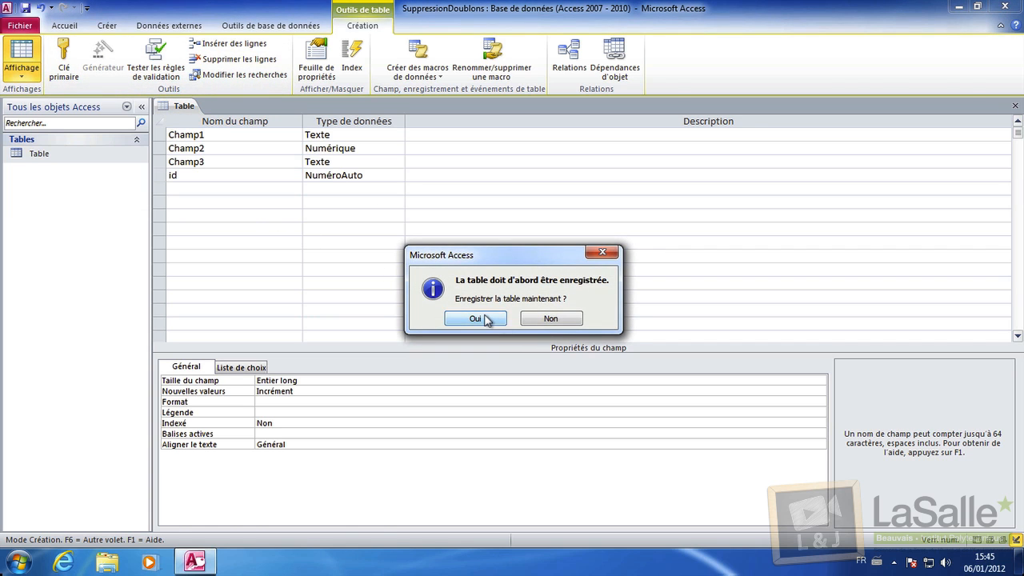
pyautogui.click(482, 322)
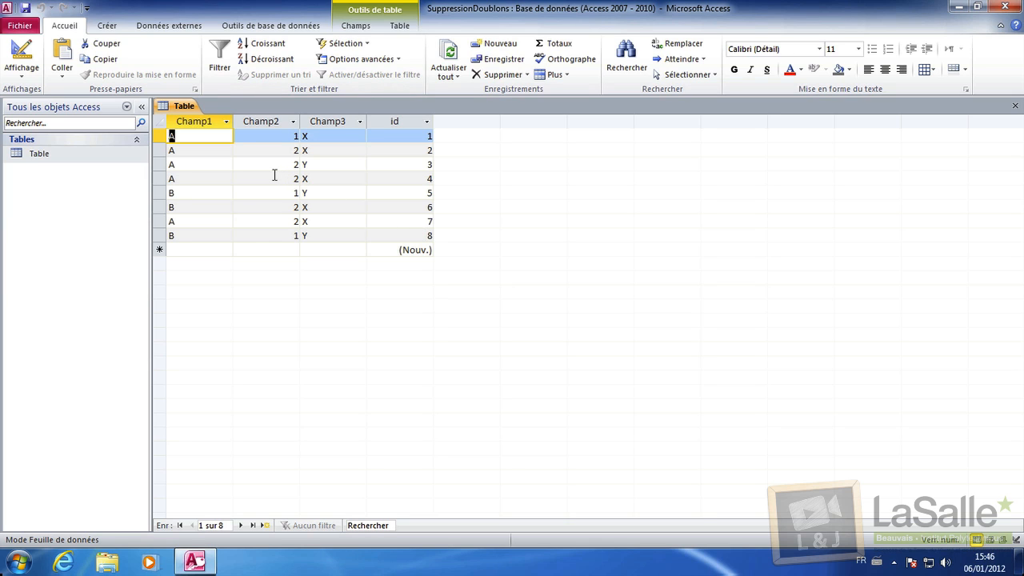
# - Close the table and create a new query in design view with Table as its source
pyautogui.click(107, 26)
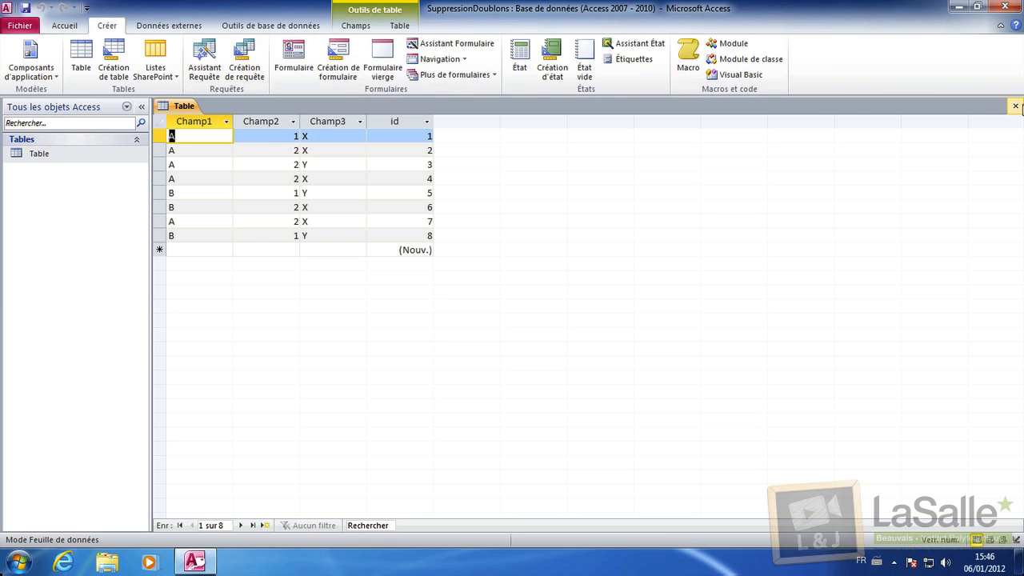
pyautogui.click(1015, 106)
pyautogui.click(234, 72)
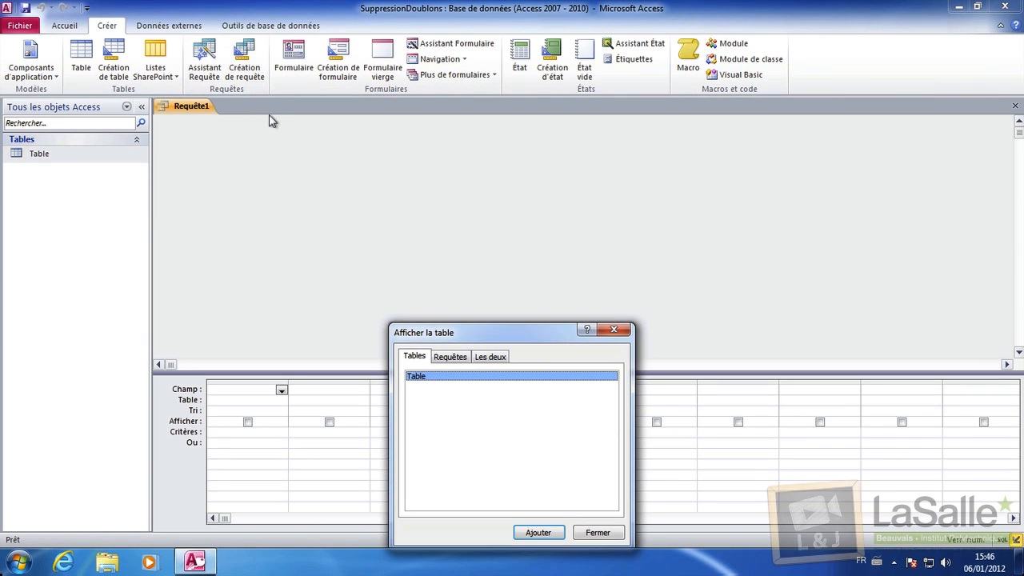
pyautogui.doubleClick(429, 376)
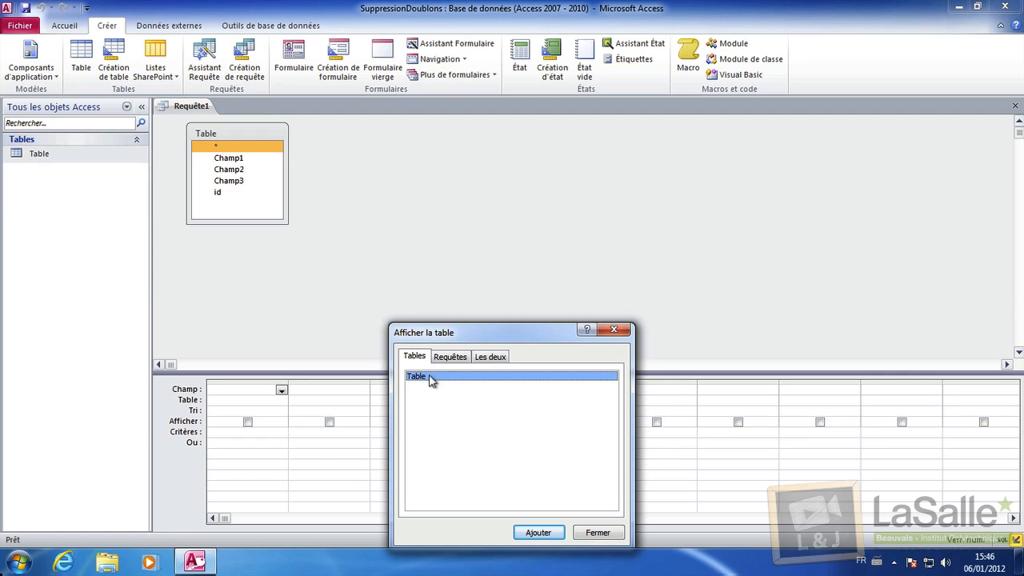
pyautogui.click(596, 532)
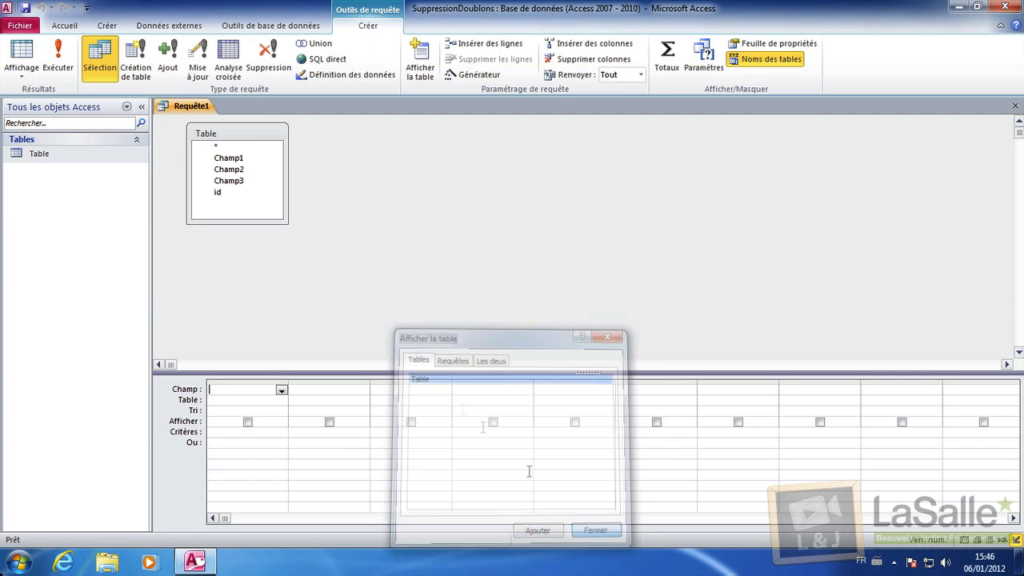
# - Add Champ1, Champ2 and Champ3 from Table as the query's three output columns
pyautogui.doubleClick(232, 157)
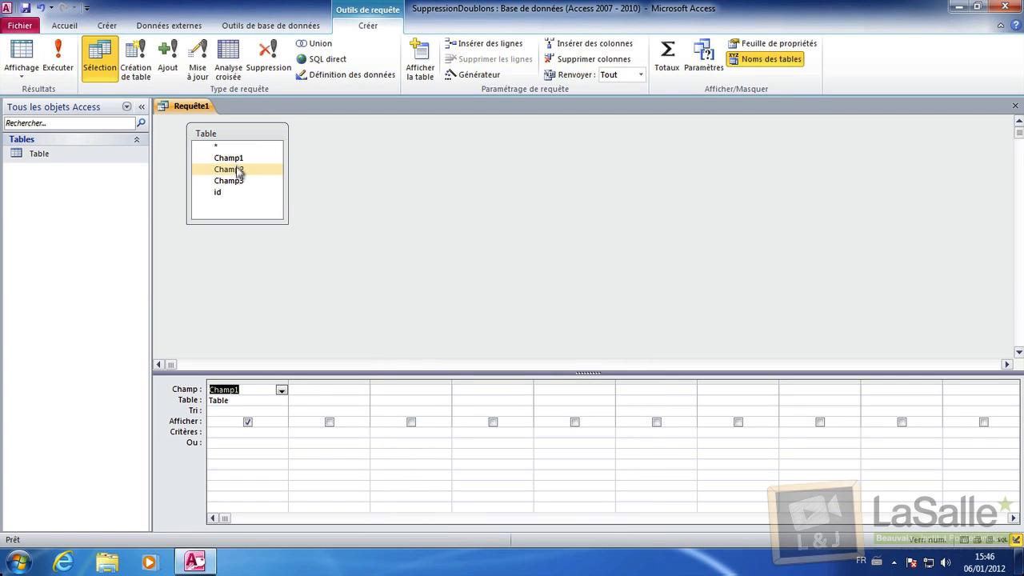
pyautogui.doubleClick(239, 170)
pyautogui.doubleClick(239, 169)
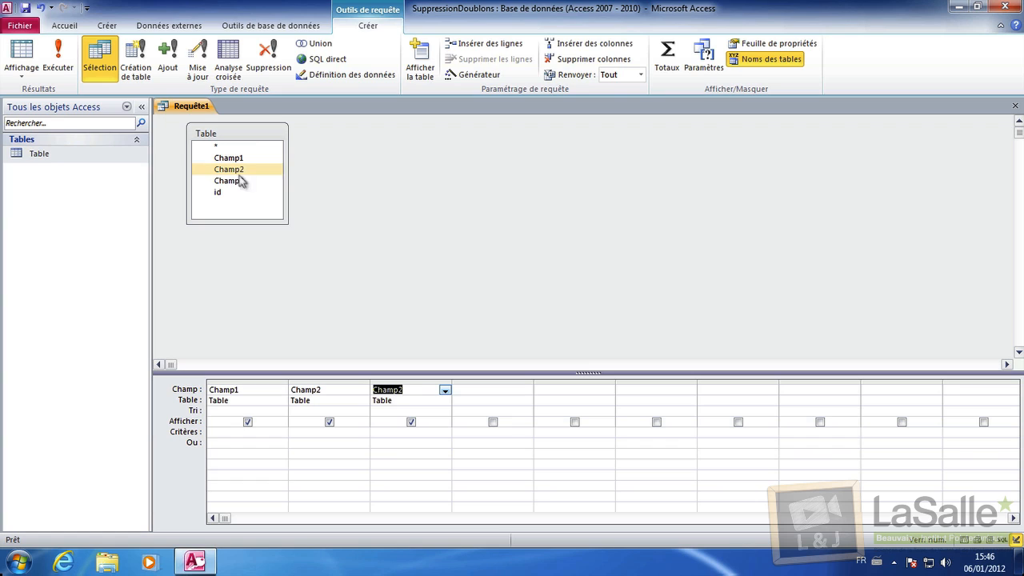
pyautogui.click(419, 393)
pyautogui.press('BackSpace')
pyautogui.write('3')
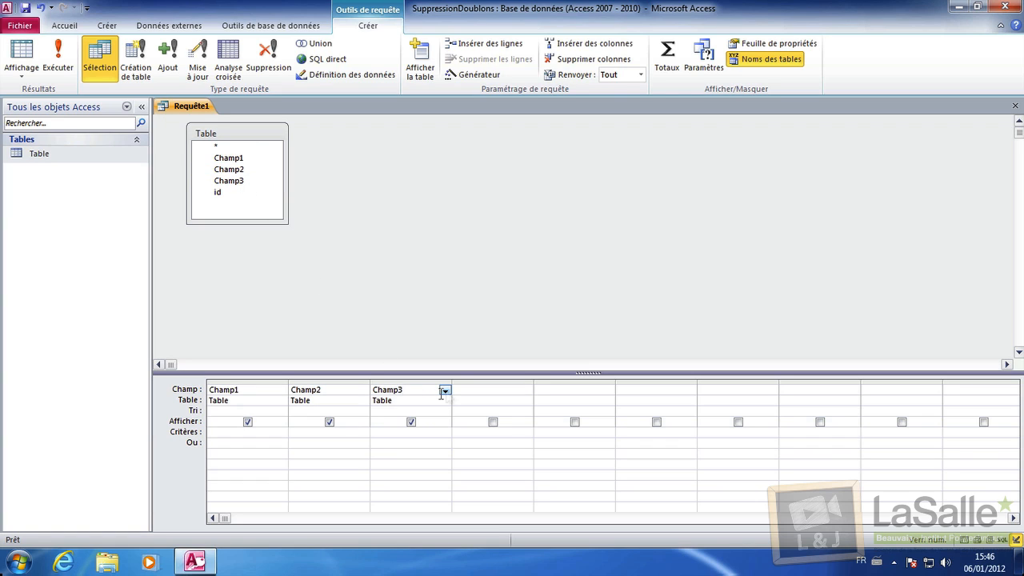
pyautogui.click(414, 400)
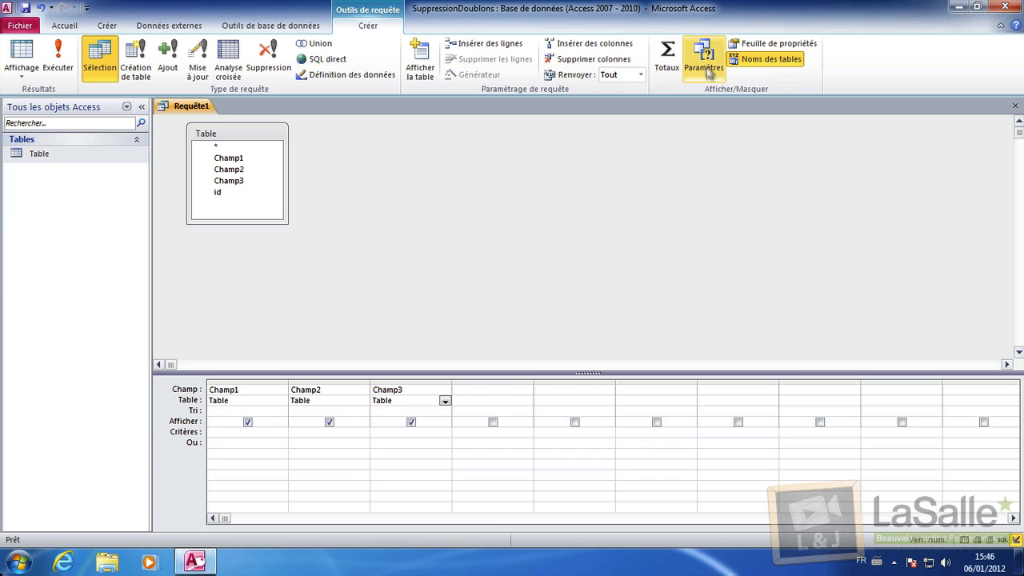
# - Group the query by its three fields using Totaux, and run it to check the results before returning to design view
pyautogui.click(666, 64)
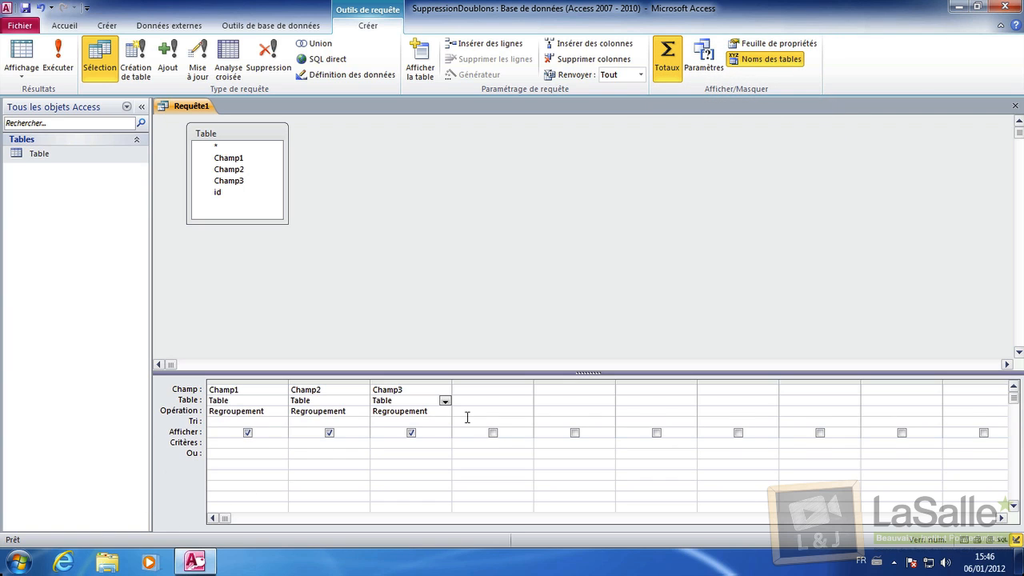
pyautogui.click(59, 62)
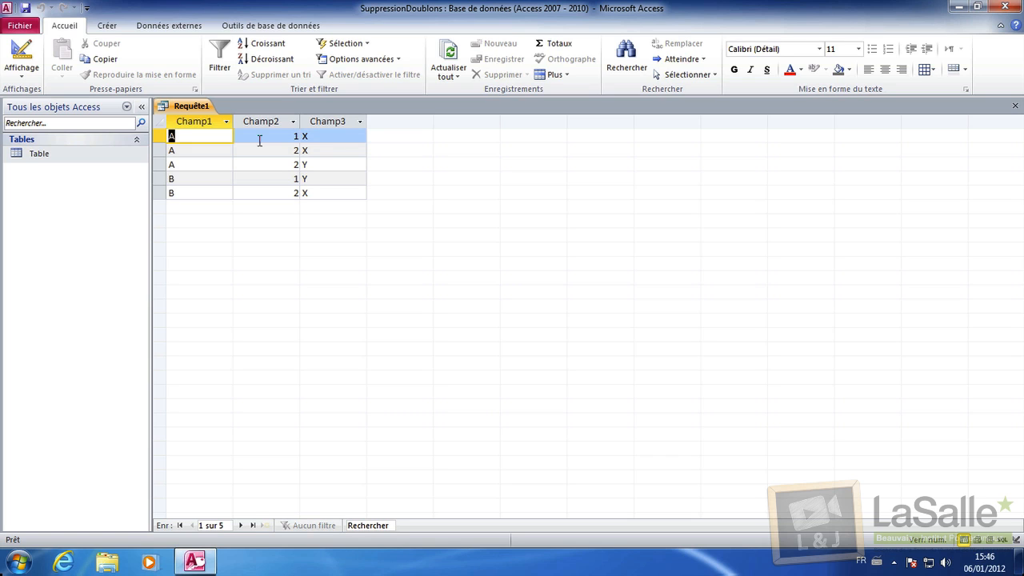
pyautogui.click(21, 77)
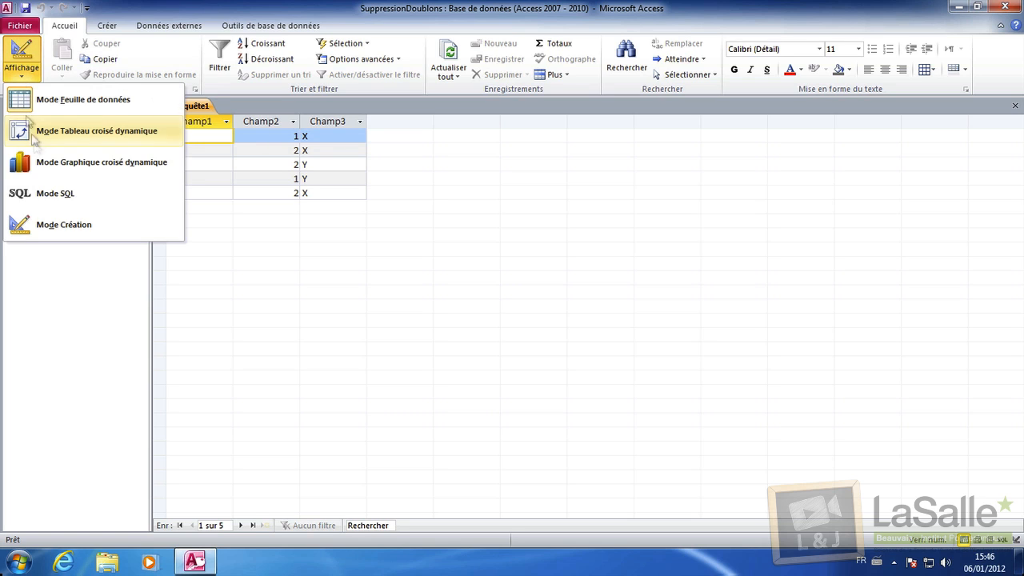
pyautogui.click(78, 227)
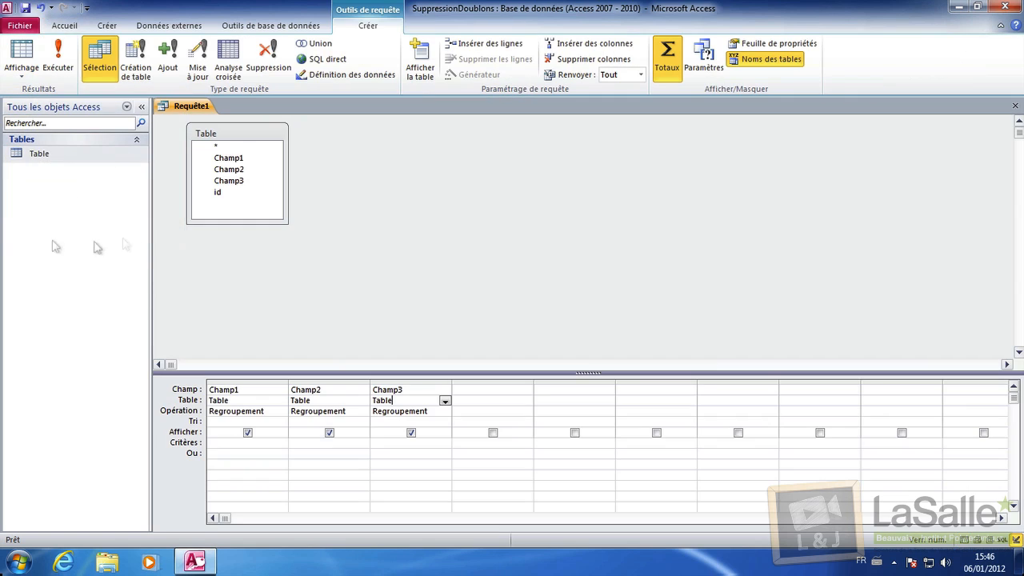
# - Add the id field to the query and set its total operation to Compte
pyautogui.doubleClick(237, 194)
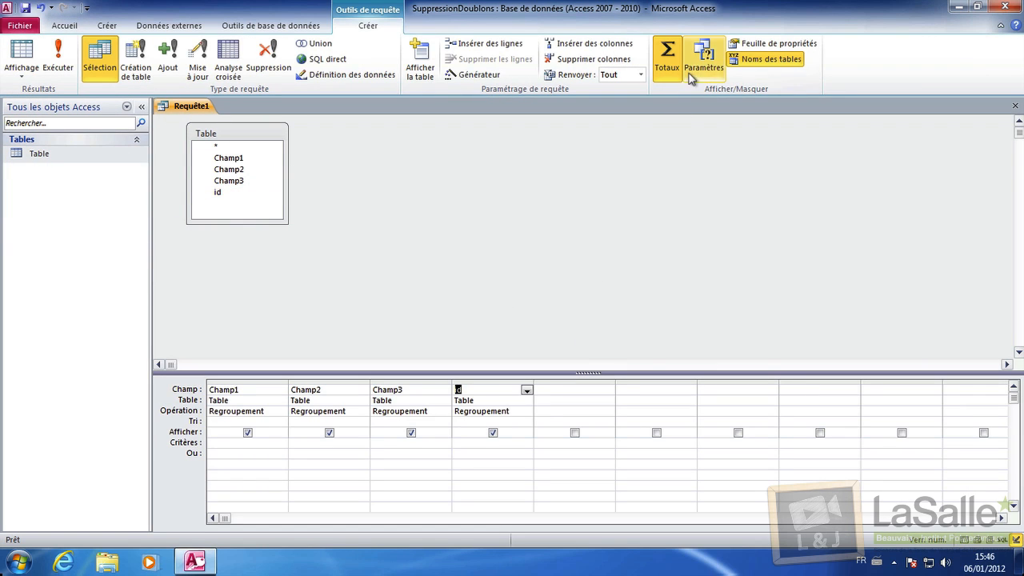
pyautogui.click(526, 421)
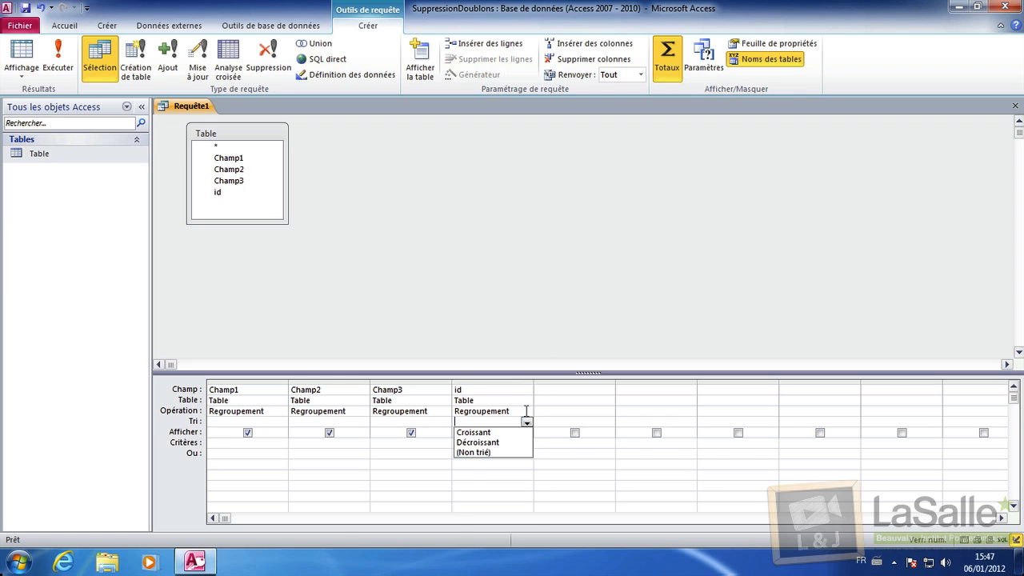
pyautogui.click(527, 411)
pyautogui.click(497, 471)
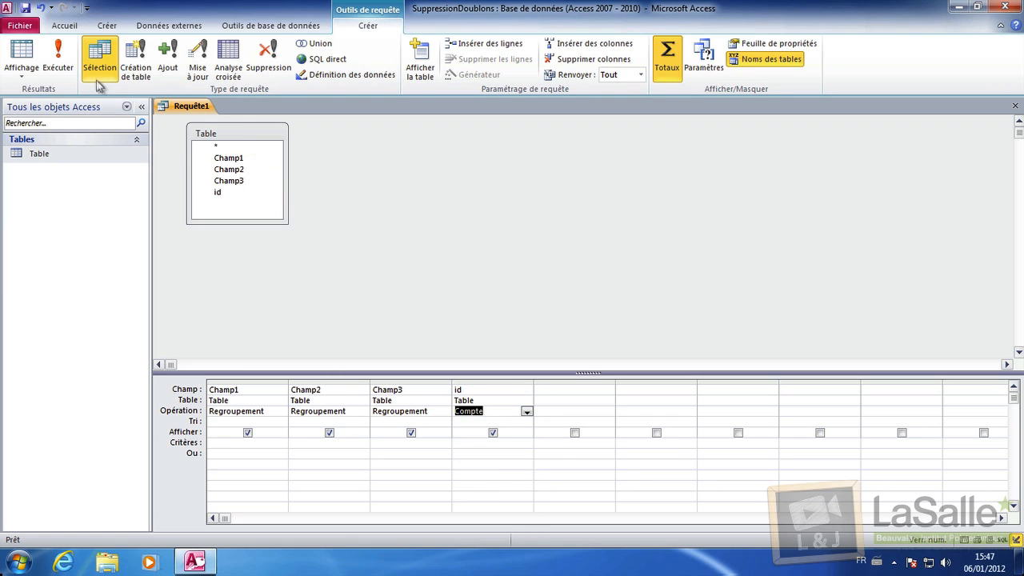
# - Run the query to check the id count for each Champ1, Champ2 and Champ3 combination, and return to design view
pyautogui.click(72, 70)
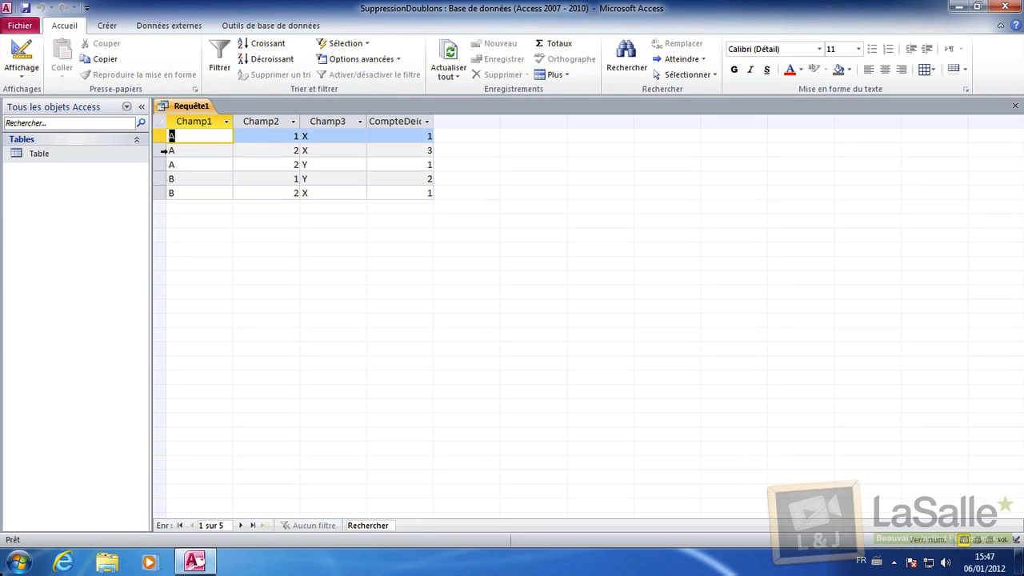
pyautogui.click(160, 149)
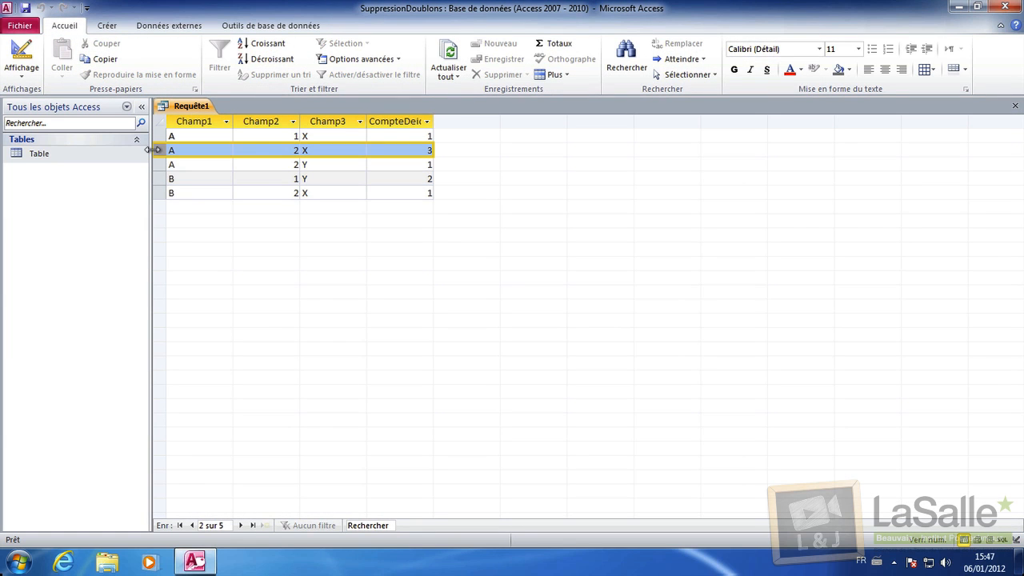
pyautogui.click(22, 76)
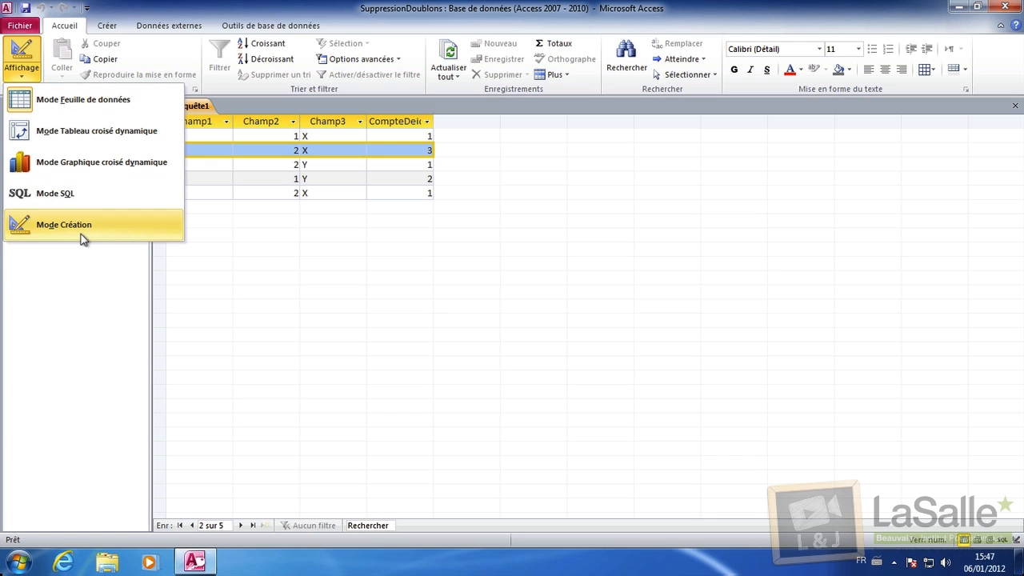
pyautogui.click(82, 228)
# - Set the criterion >1 on the id count column and run the query to check the duplicate groups before returning to design view
pyautogui.click(473, 444)
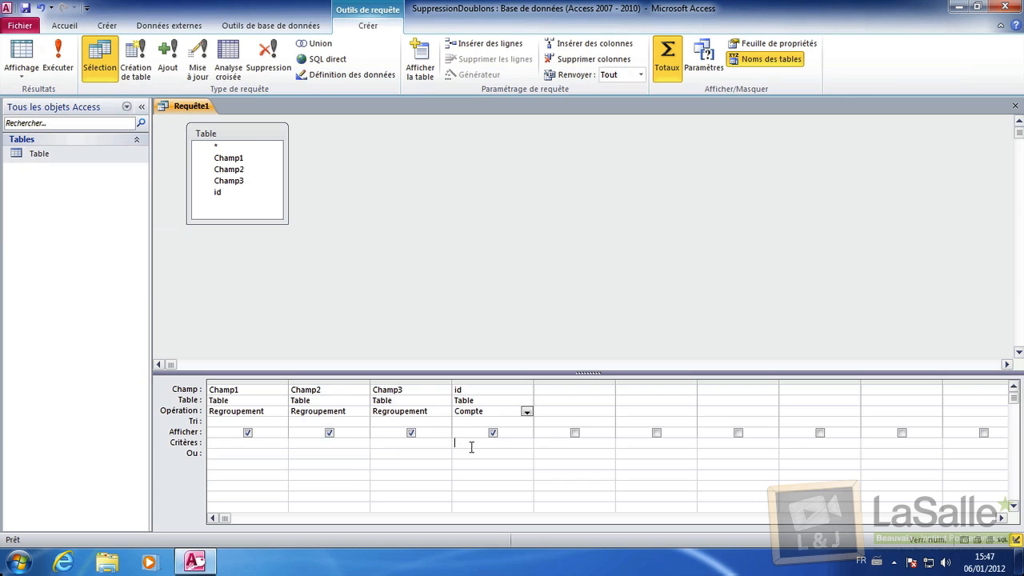
pyautogui.write('>1')
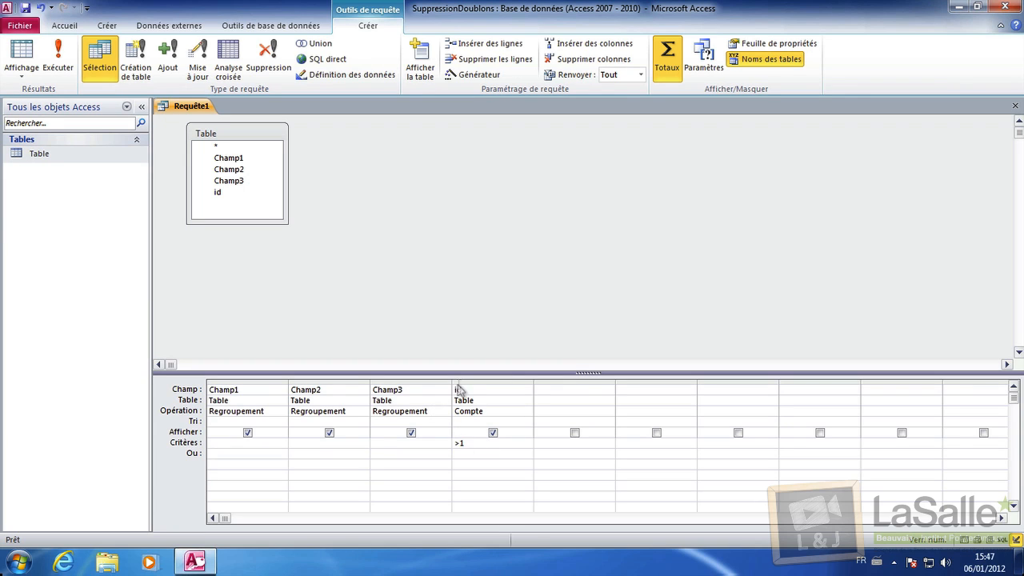
pyautogui.click(58, 61)
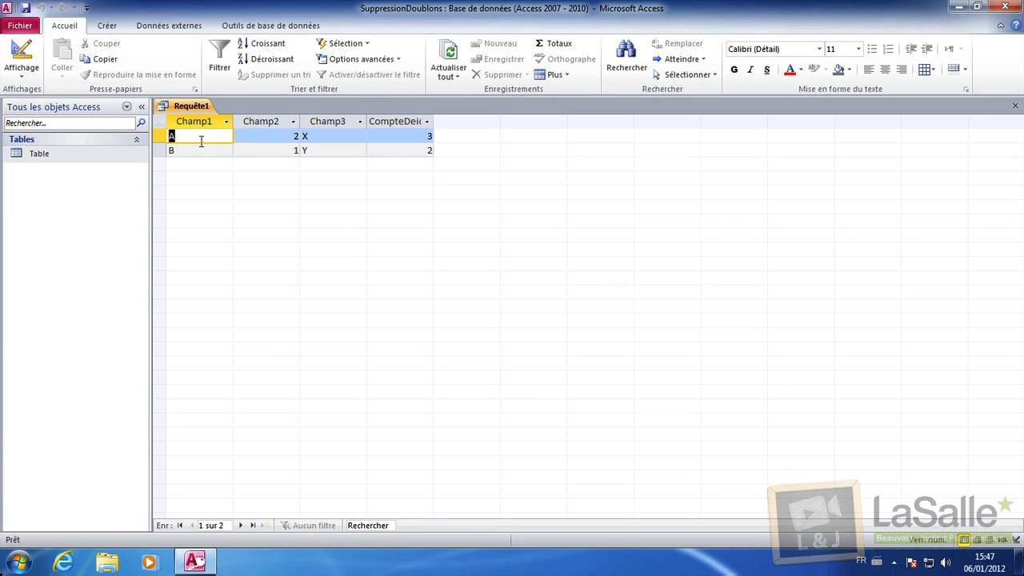
pyautogui.click(25, 78)
pyautogui.click(96, 232)
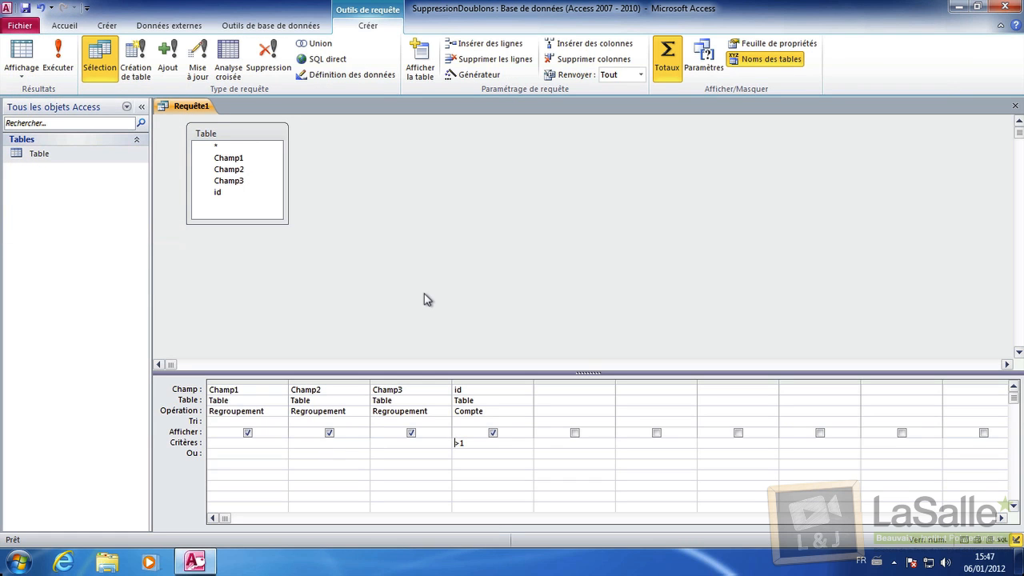
pyautogui.click(22, 50)
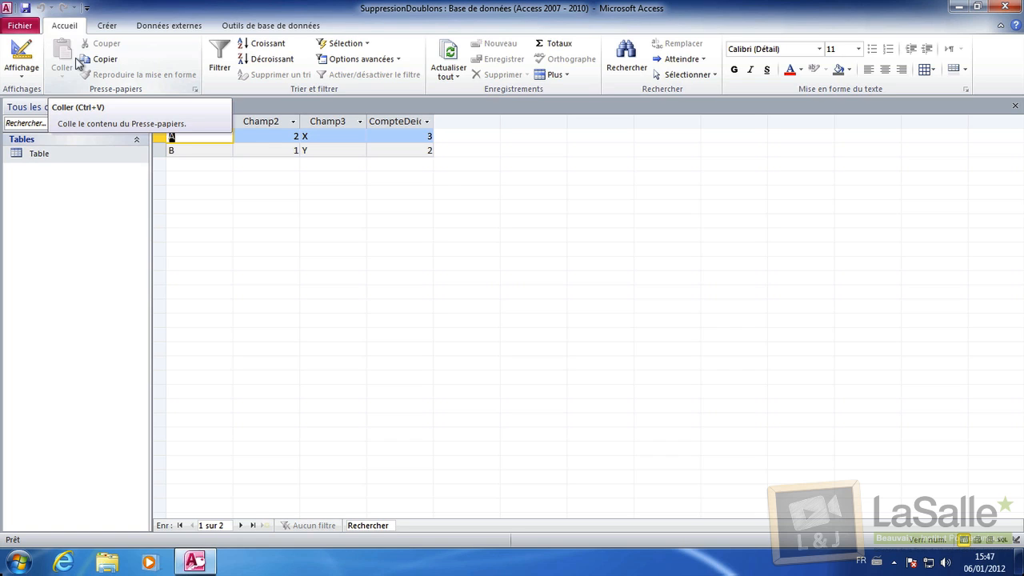
pyautogui.click(17, 80)
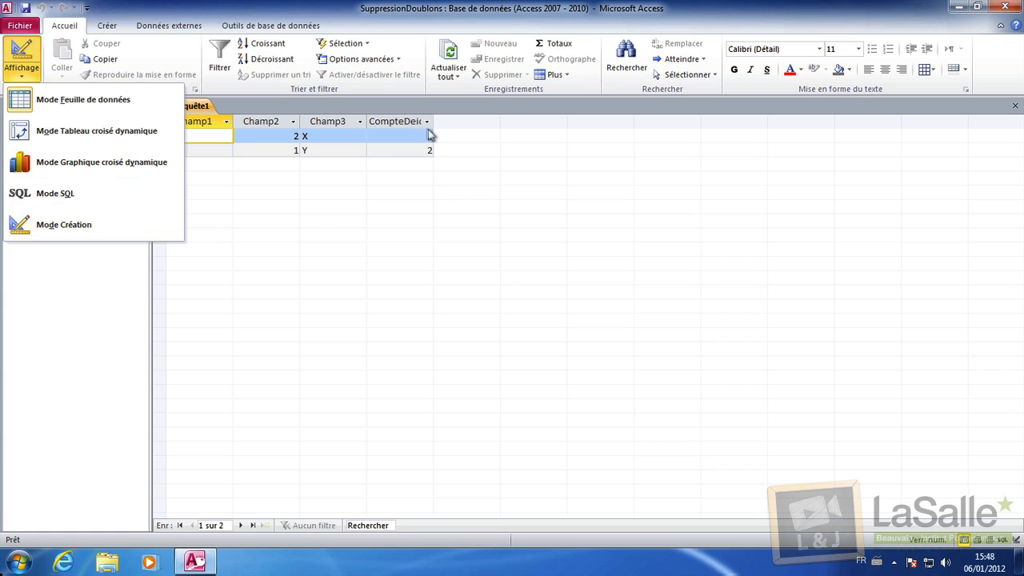
pyautogui.click(93, 223)
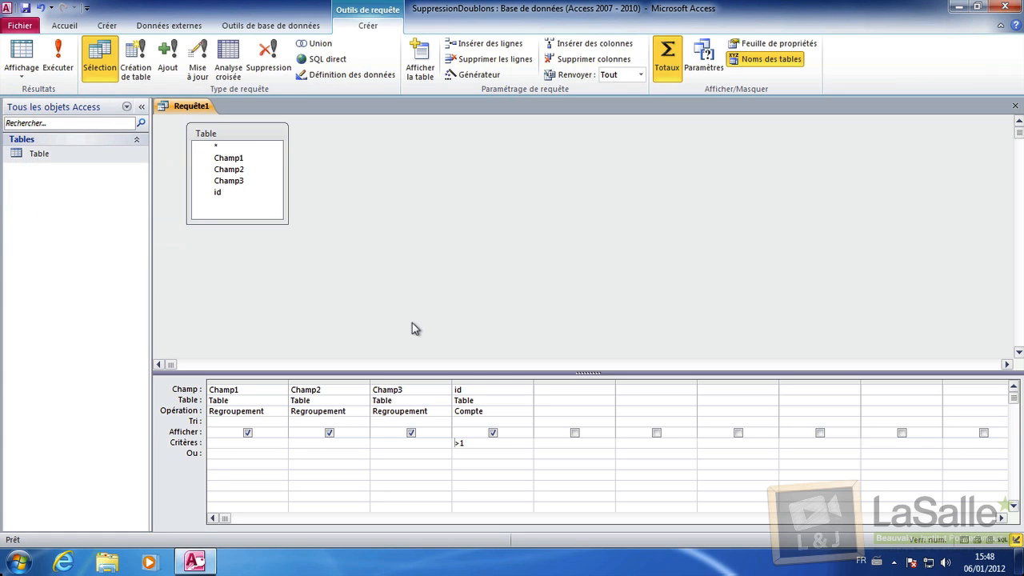
# - Add the id field as a fifth query column with the Min operation and name the column Min
pyautogui.moveTo(213, 194); pyautogui.dragTo(568, 392)
pyautogui.click(601, 411)
pyautogui.click(609, 412)
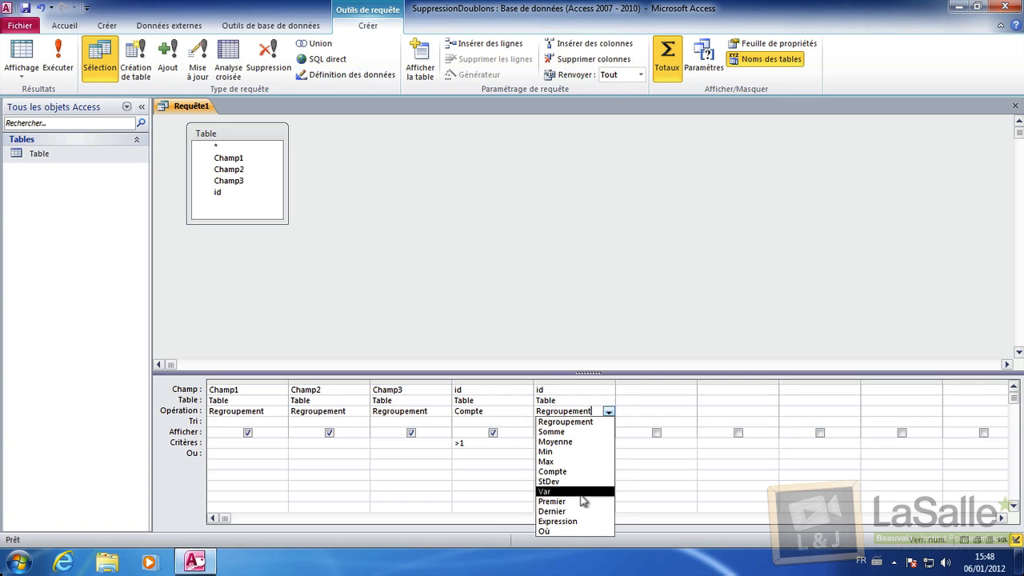
pyautogui.click(546, 451)
pyautogui.click(539, 389)
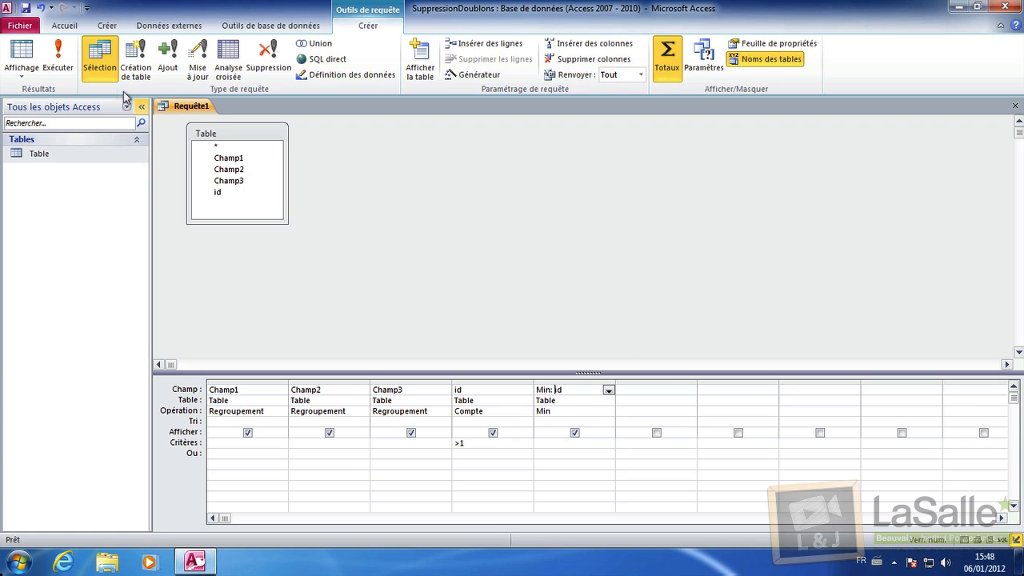
# - Run the query to check the count and minimum id of each duplicate group, and return to design view
pyautogui.click(61, 60)
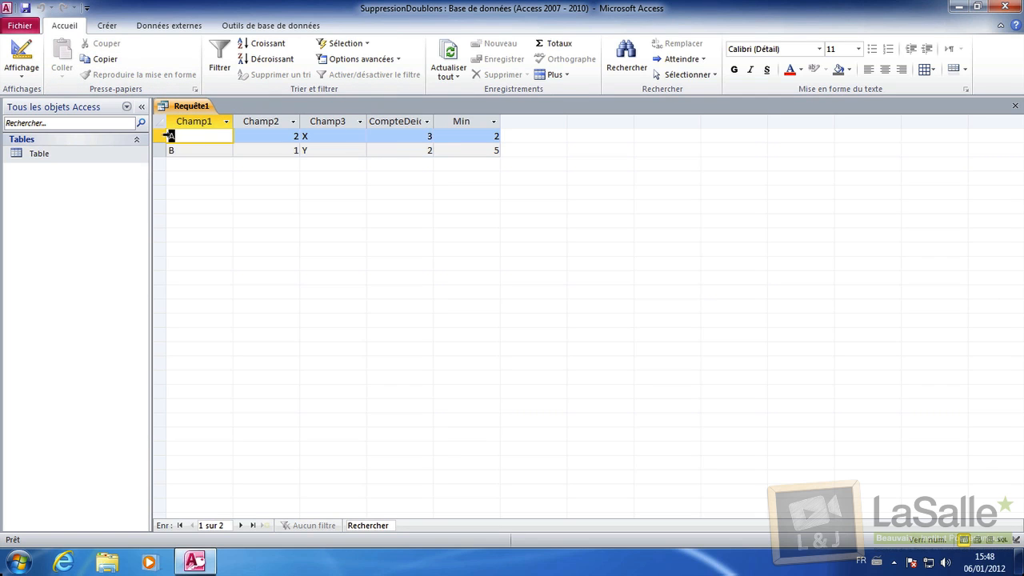
pyautogui.click(430, 136)
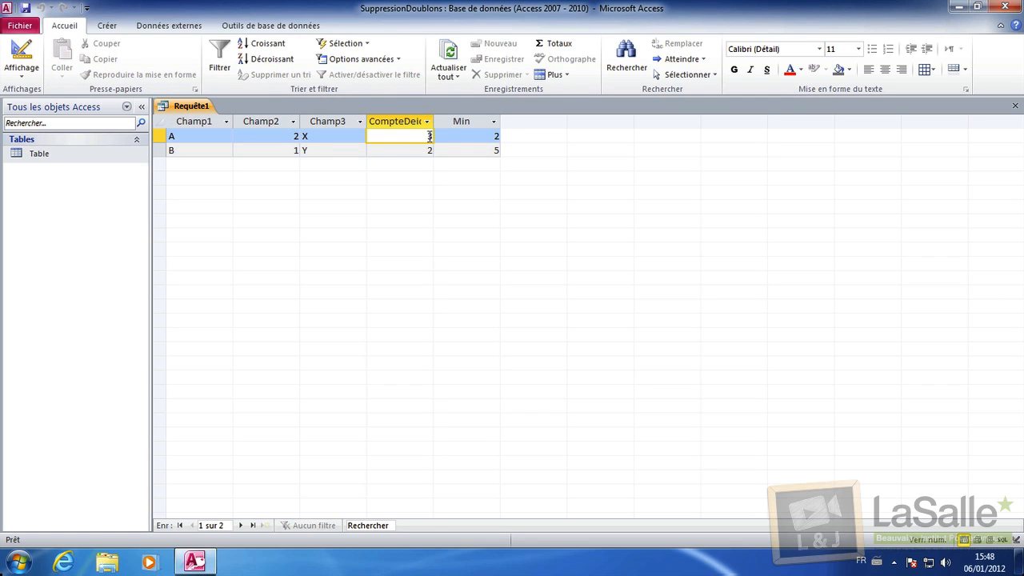
pyautogui.press('Tab')
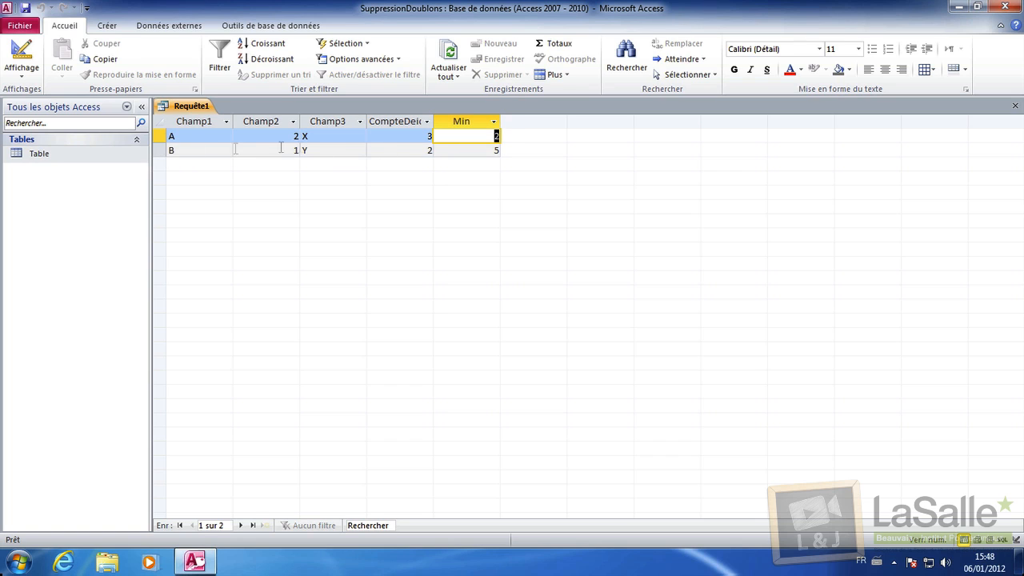
pyautogui.click(426, 150)
pyautogui.click(481, 149)
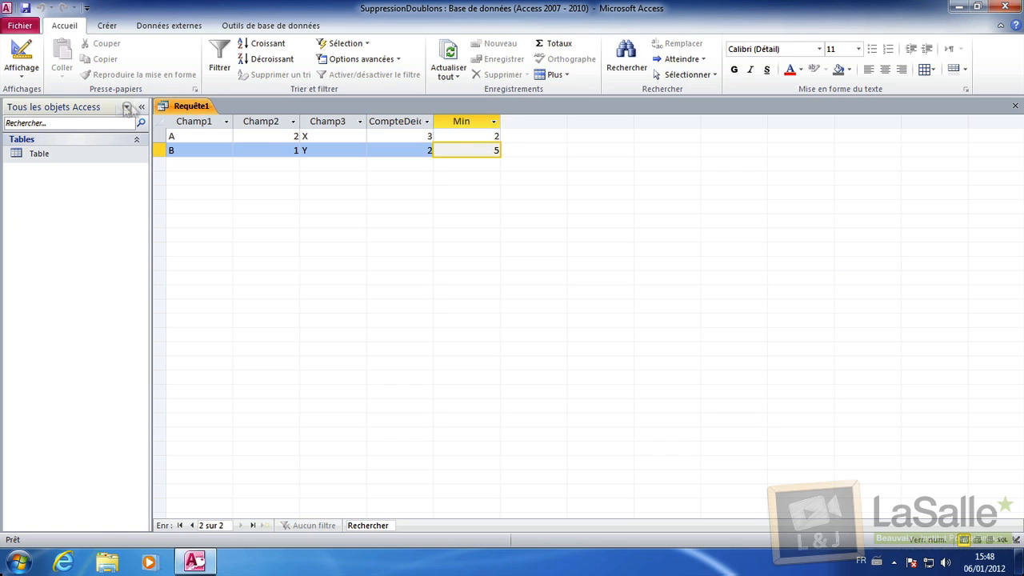
pyautogui.click(22, 69)
pyautogui.click(73, 231)
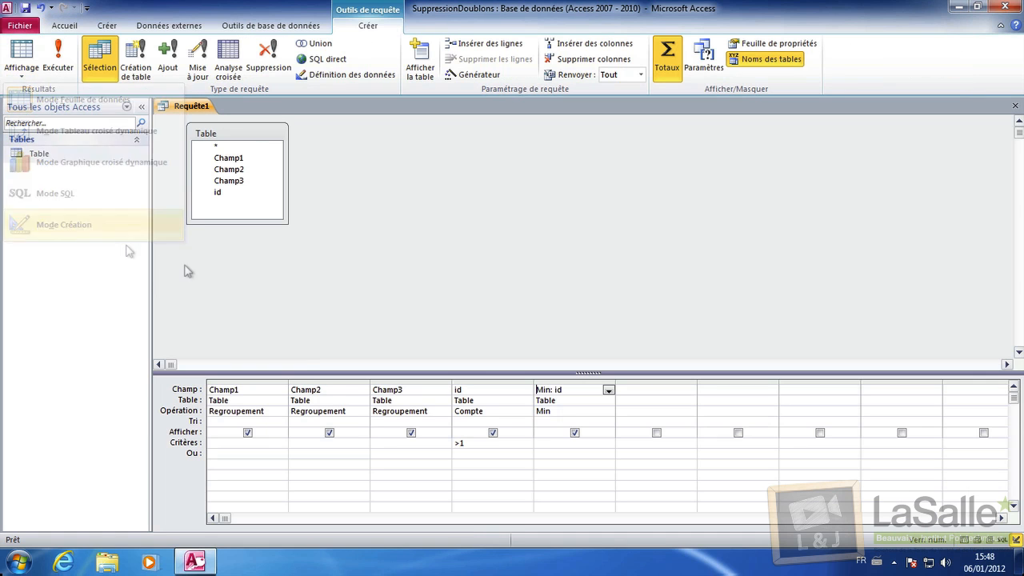
# - Hide the id count column from the query output and save the query as Doublons
pyautogui.click(493, 432)
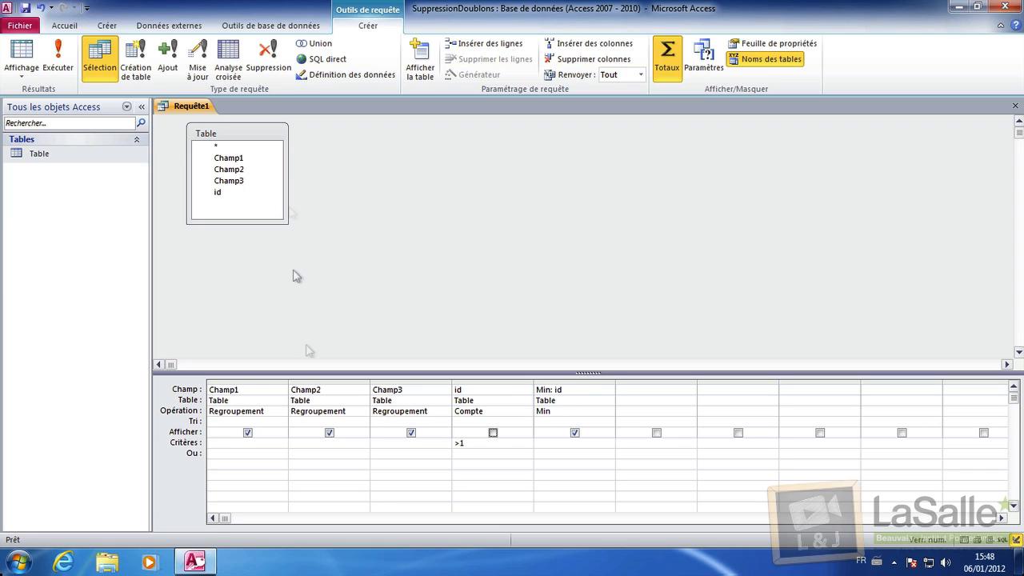
pyautogui.click(25, 8)
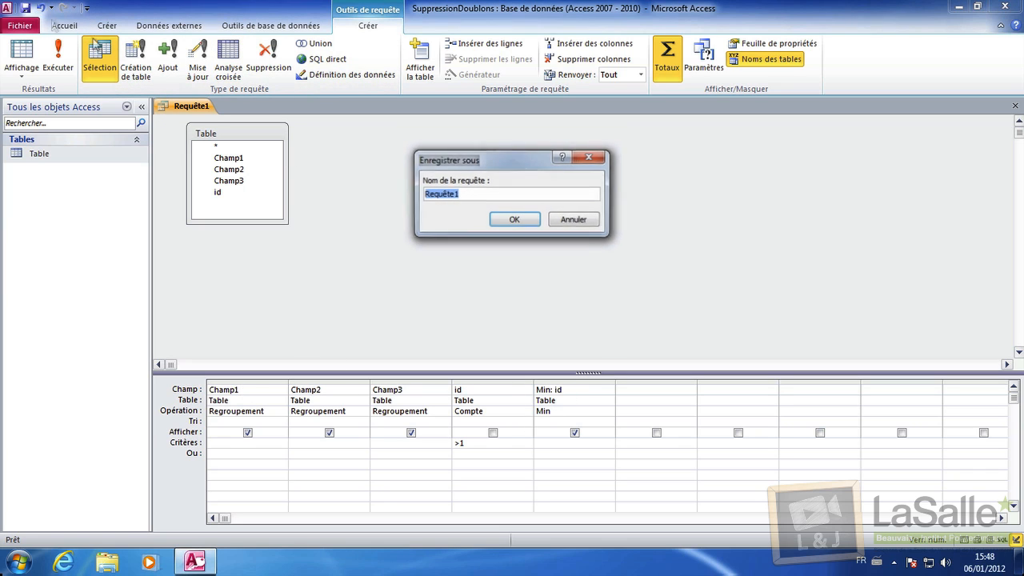
pyautogui.write('Doublons')
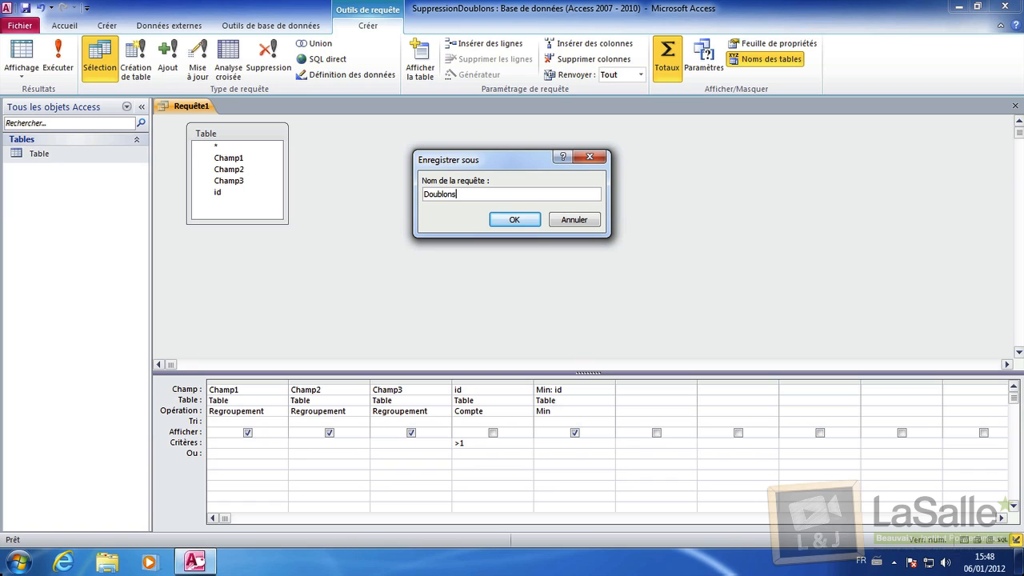
pyautogui.click(532, 224)
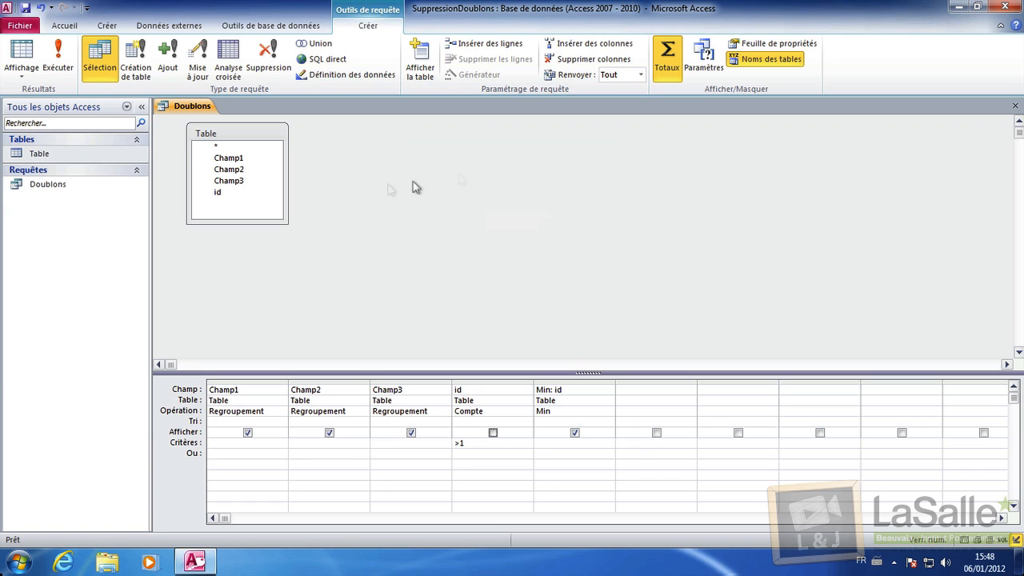
# - Close the Doublons query and create a new query in design view with Table and Doublons as its sources
pyautogui.click(1014, 106)
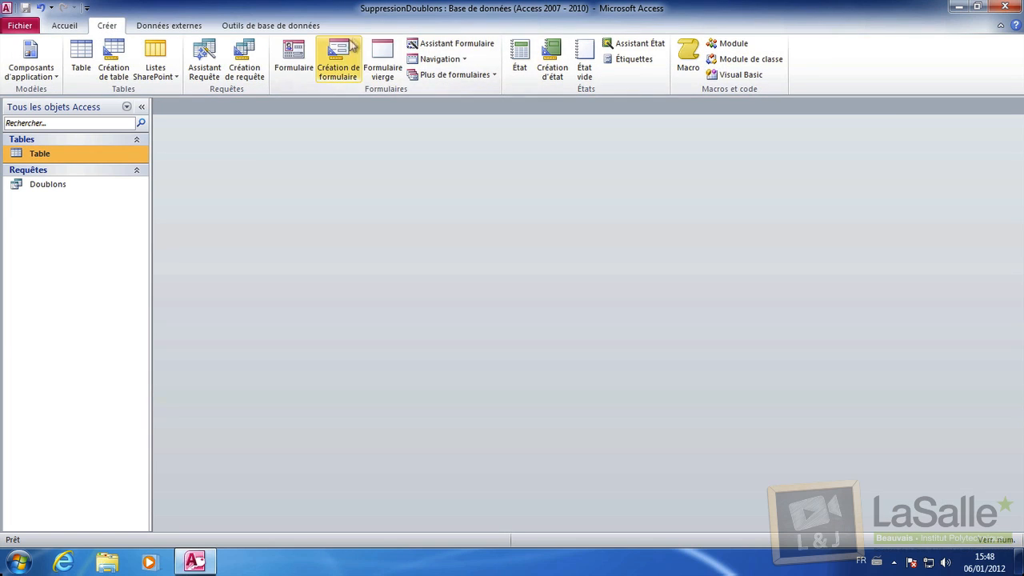
pyautogui.click(244, 68)
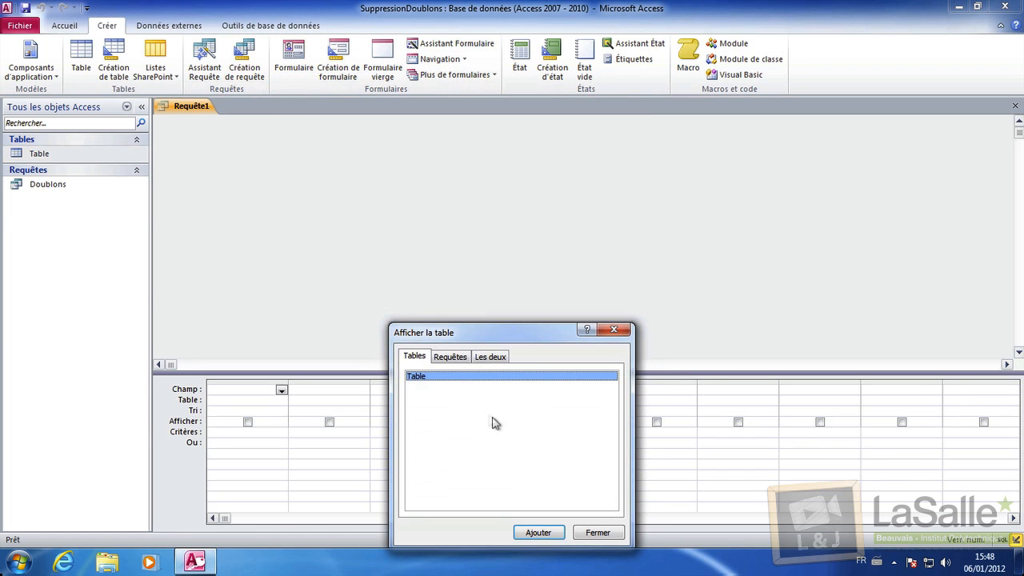
pyautogui.doubleClick(449, 379)
pyautogui.click(450, 357)
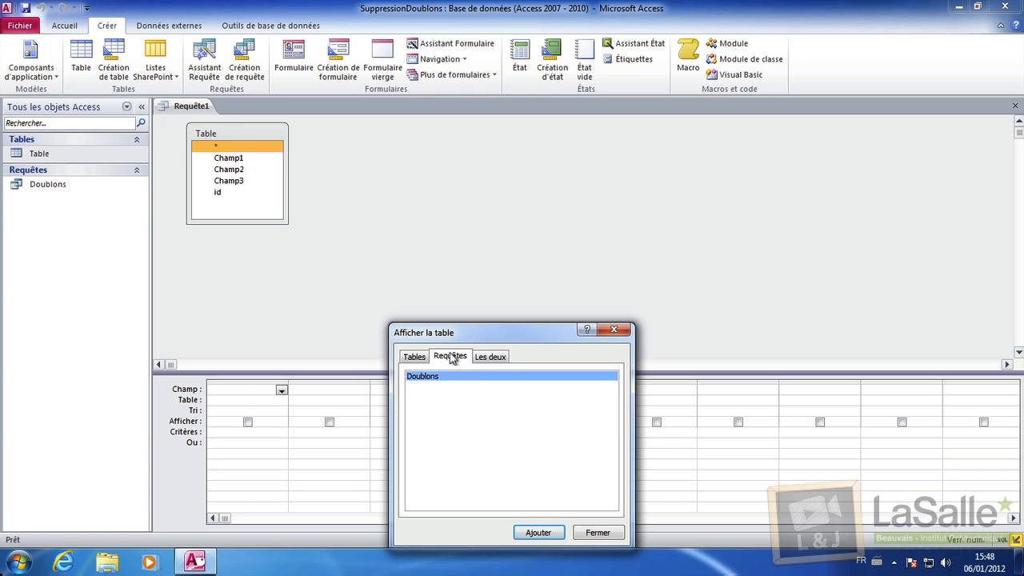
pyautogui.doubleClick(437, 379)
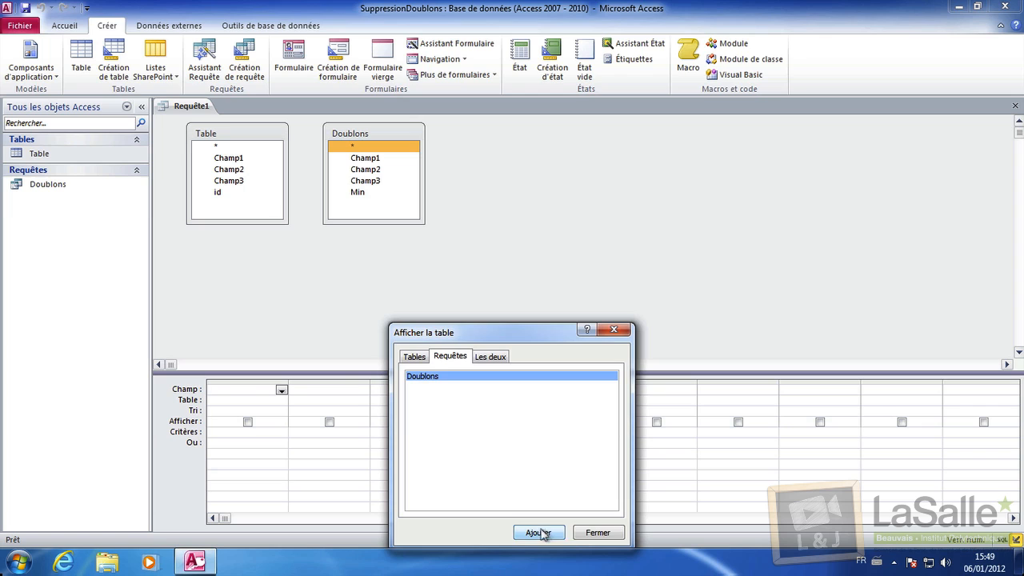
pyautogui.click(597, 532)
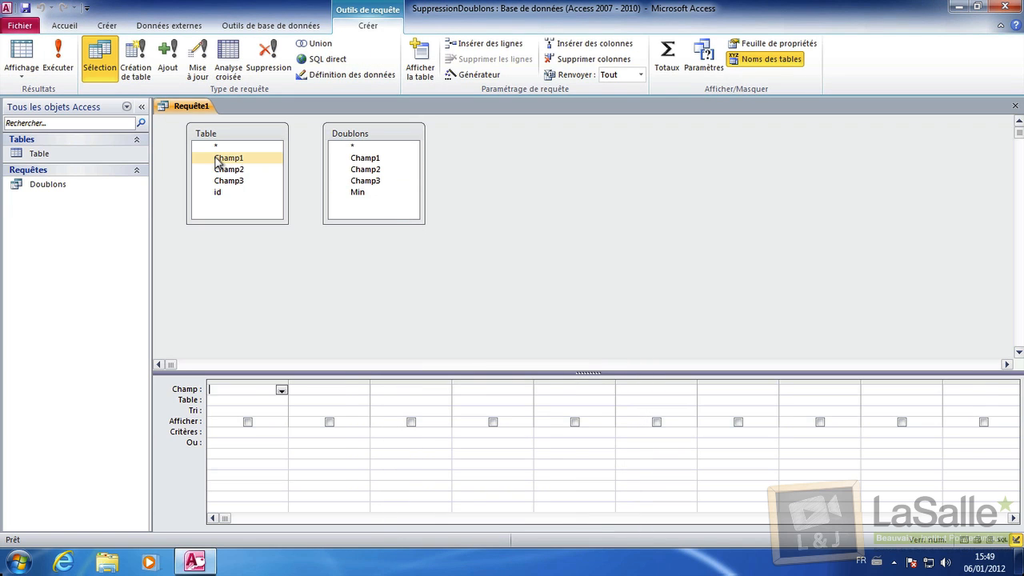
# - Join Table to Doublons on the matching fields Champ1, Champ2 and Champ3
pyautogui.moveTo(215, 160); pyautogui.dragTo(365, 158)
pyautogui.moveTo(240, 171); pyautogui.dragTo(365, 168)
pyautogui.moveTo(232, 181); pyautogui.dragTo(365, 181)
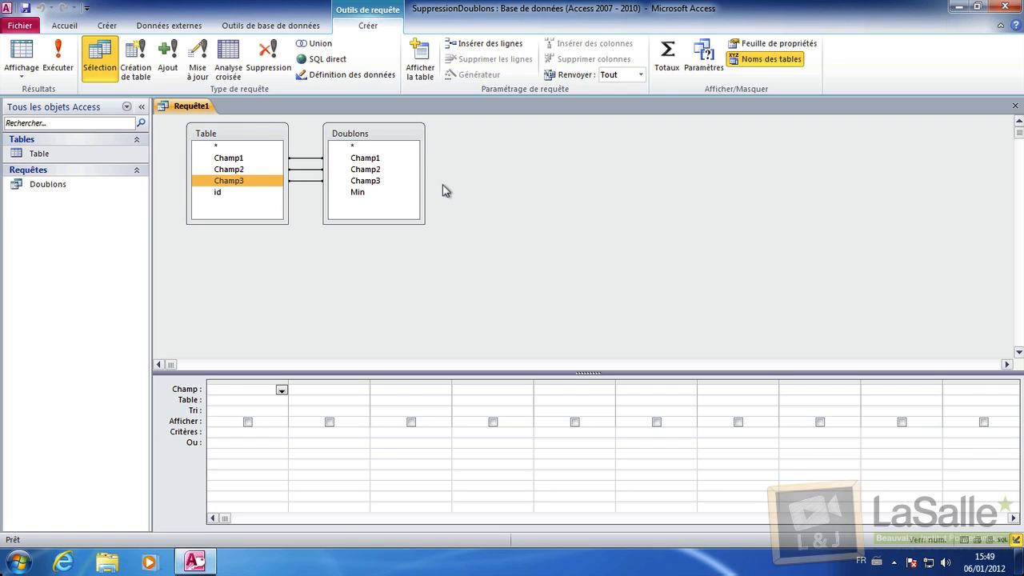
# - Add Champ1, Champ2, Champ3 and id from Table, plus Min from Doublons, as output columns
pyautogui.doubleClick(247, 160)
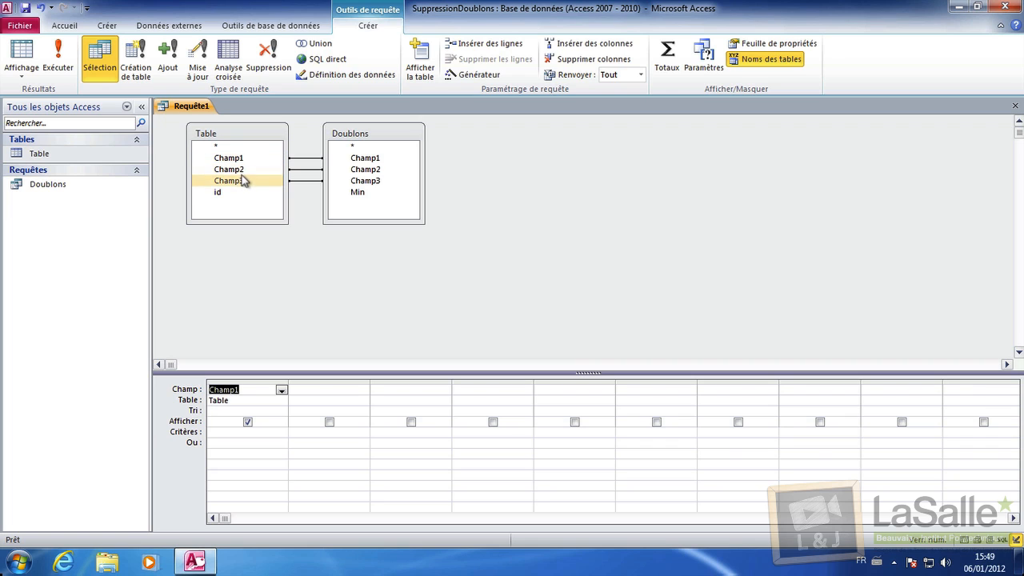
pyautogui.doubleClick(244, 170)
pyautogui.doubleClick(243, 182)
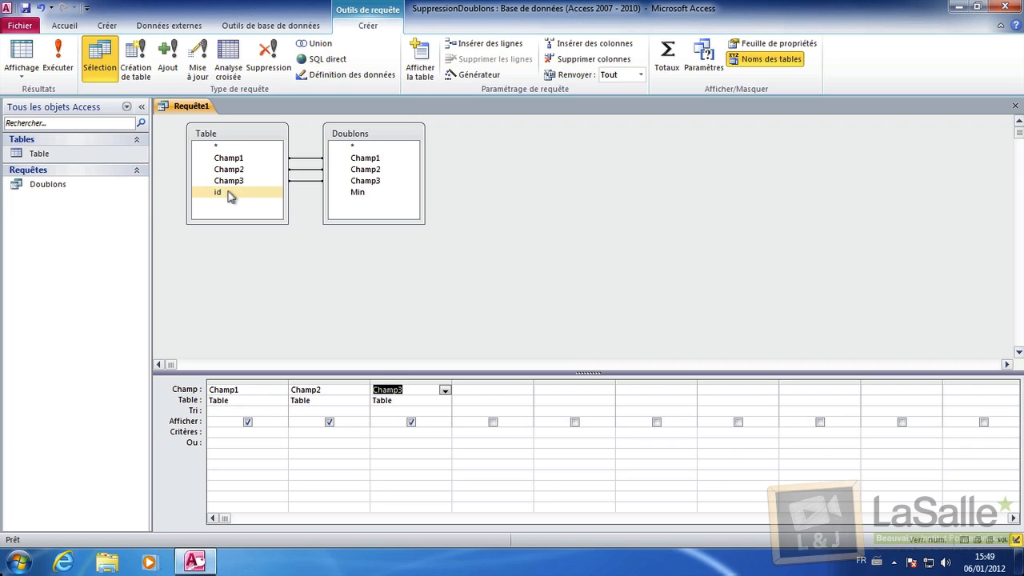
pyautogui.doubleClick(229, 193)
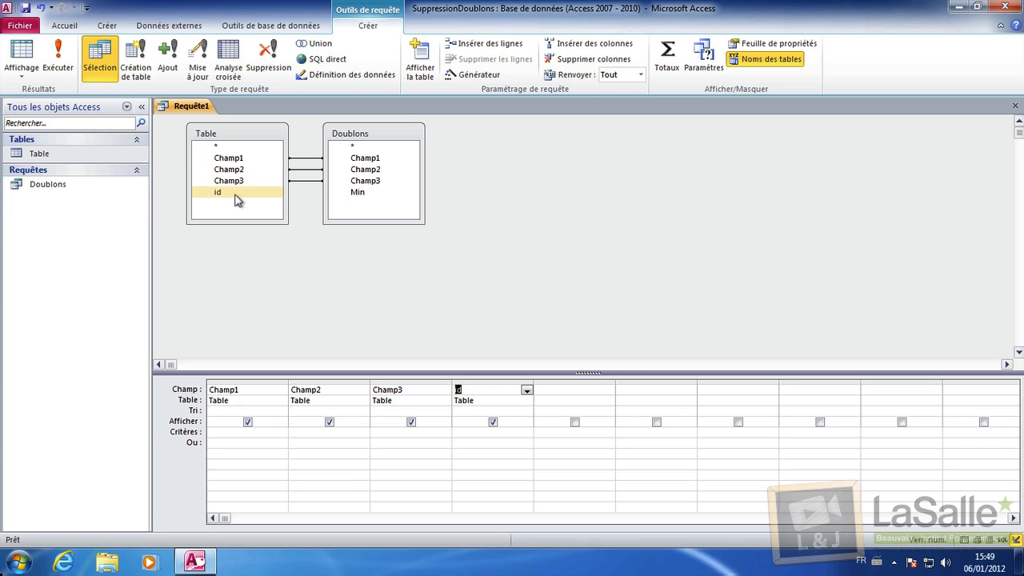
pyautogui.doubleClick(357, 192)
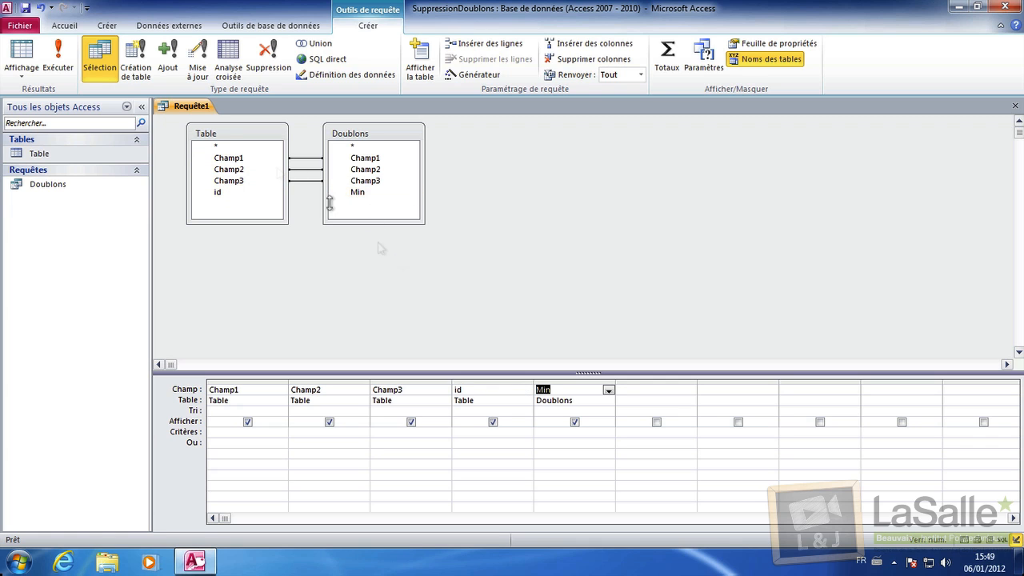
# - Run the joined query and compare the id and Min values of the duplicate records
pyautogui.click(57, 60)
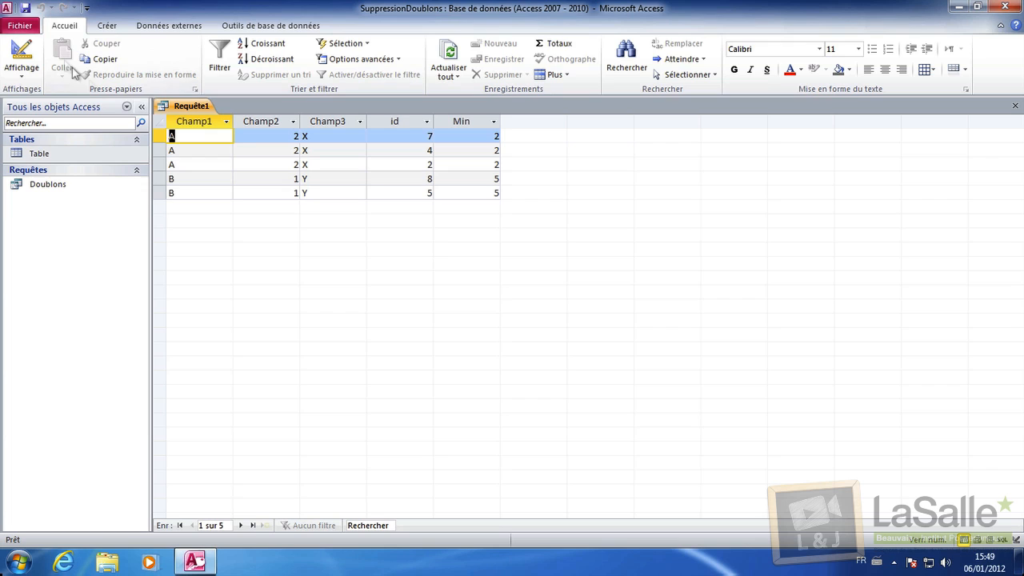
pyautogui.click(402, 137)
pyautogui.click(403, 150)
pyautogui.click(403, 178)
pyautogui.click(404, 164)
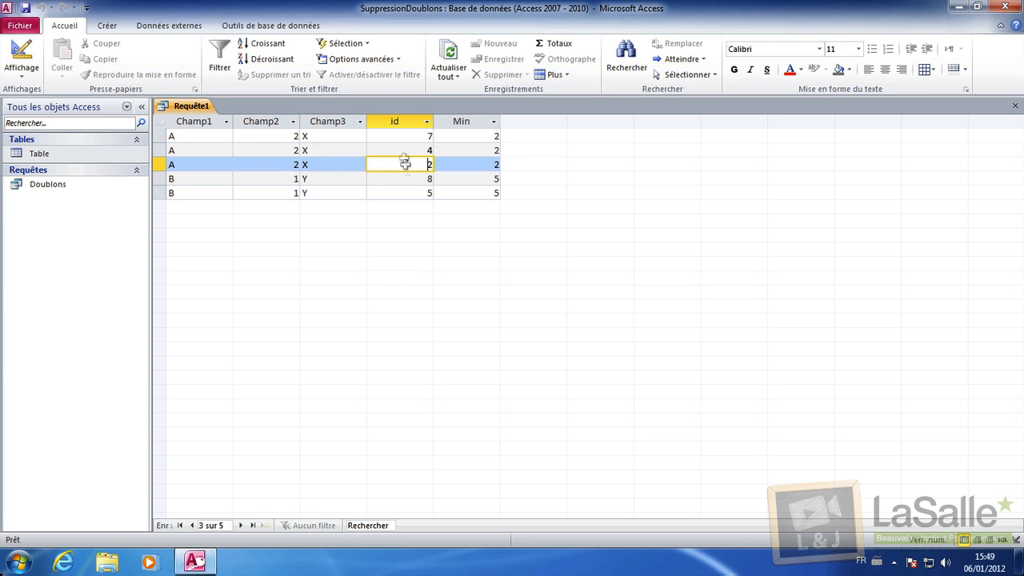
pyautogui.click(405, 179)
pyautogui.click(405, 192)
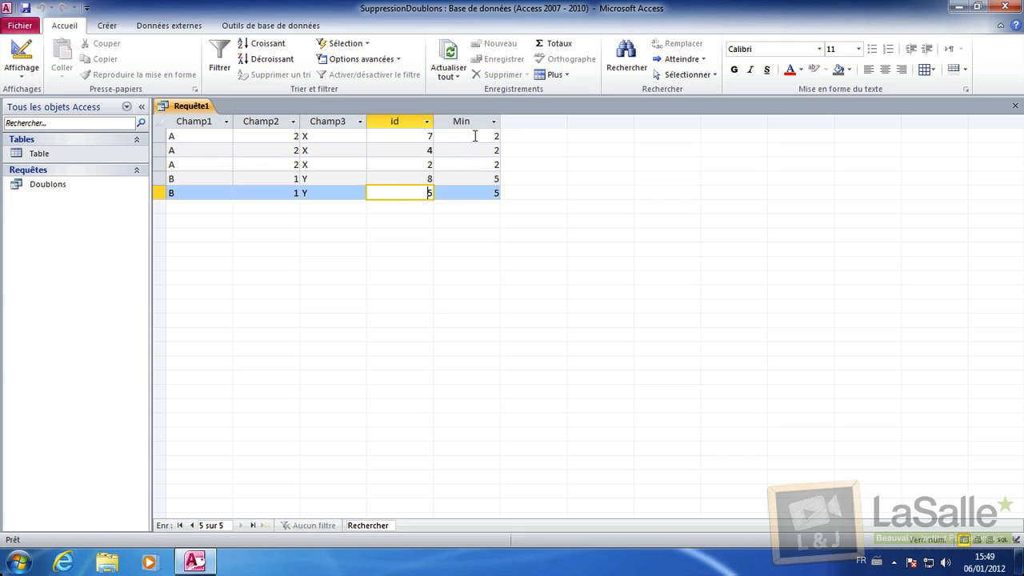
pyautogui.click(472, 137)
pyautogui.click(472, 150)
pyautogui.click(472, 164)
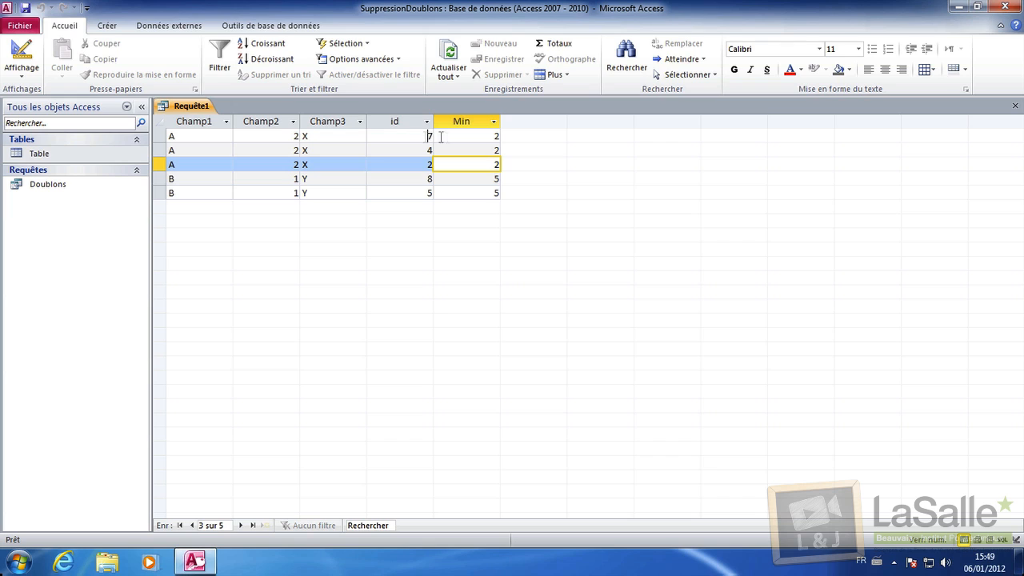
# - Examine the records in each duplicate group whose id is greater than their Min value
pyautogui.click(384, 136)
pyautogui.click(159, 136)
pyautogui.click(159, 150)
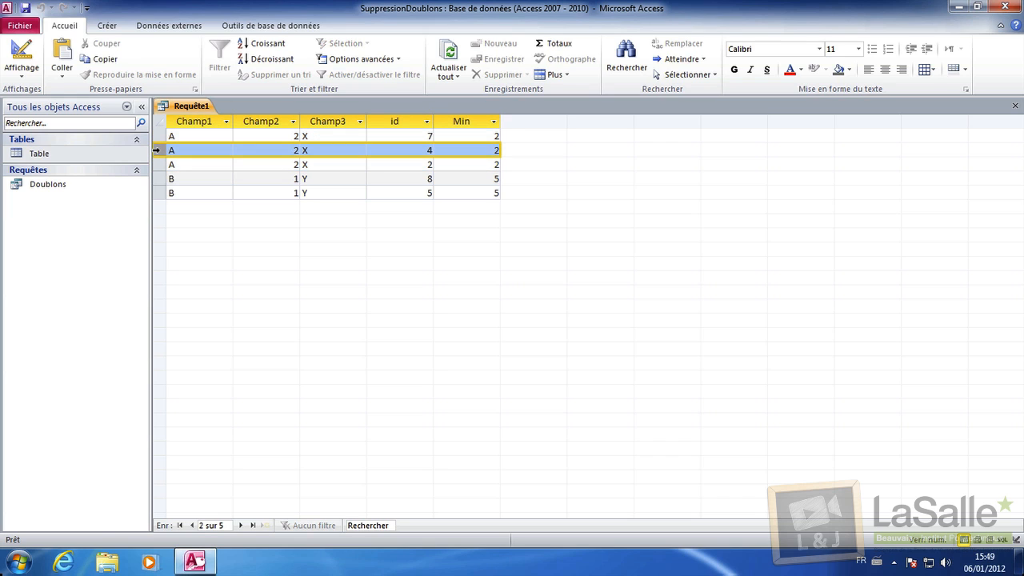
pyautogui.click(159, 179)
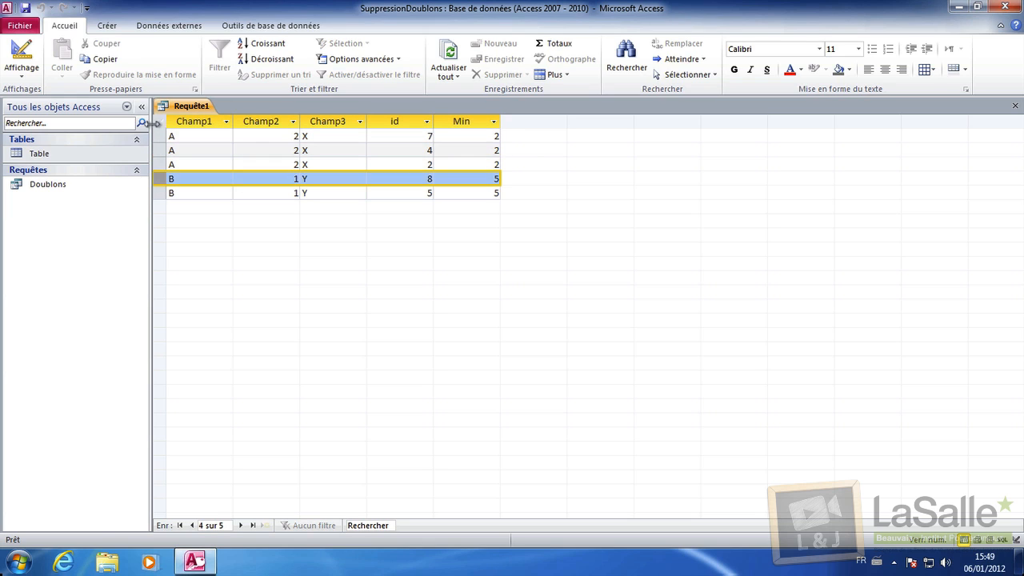
pyautogui.click(158, 136)
pyautogui.click(159, 151)
pyautogui.click(159, 179)
pyautogui.click(408, 122)
pyautogui.click(473, 123)
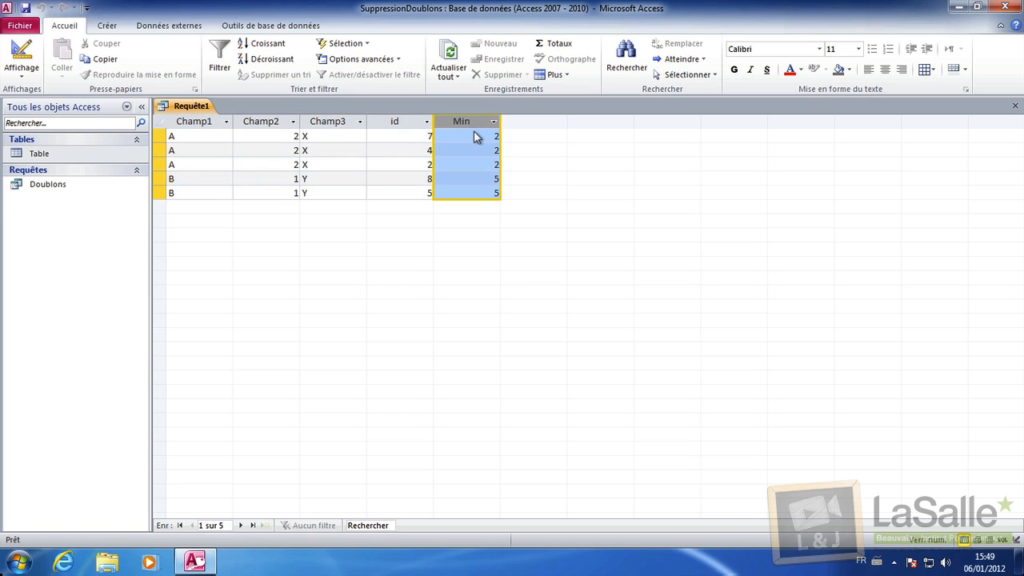
# - Add the criterion >[Min] to the query's id field and run the query
pyautogui.click(22, 68)
pyautogui.click(91, 227)
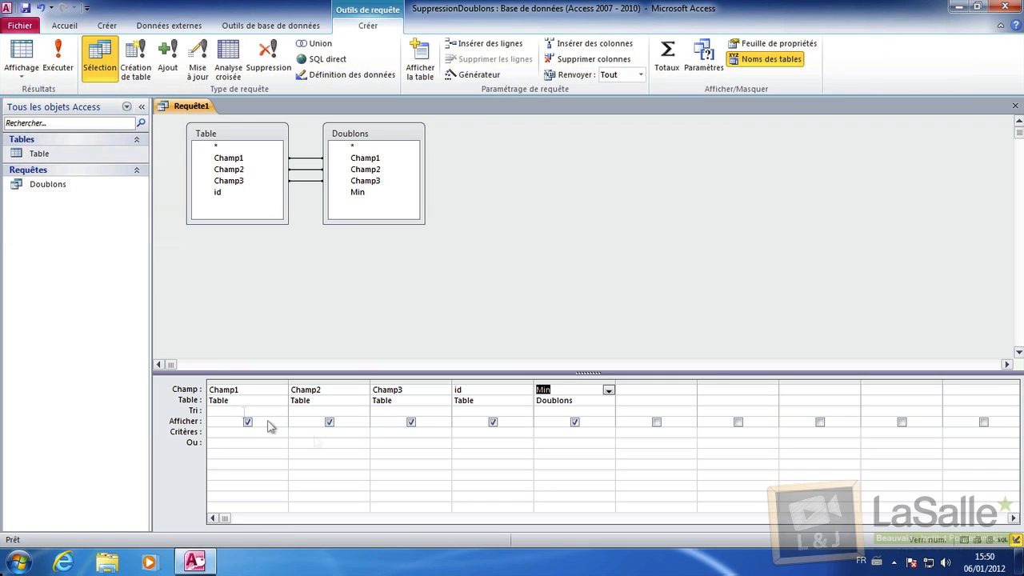
pyautogui.click(497, 431)
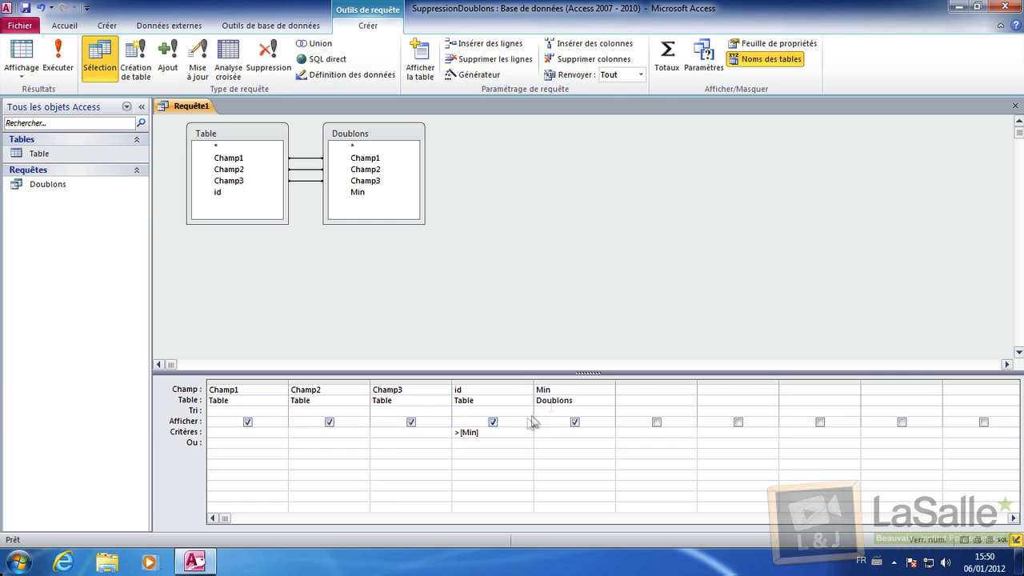
pyautogui.click(57, 60)
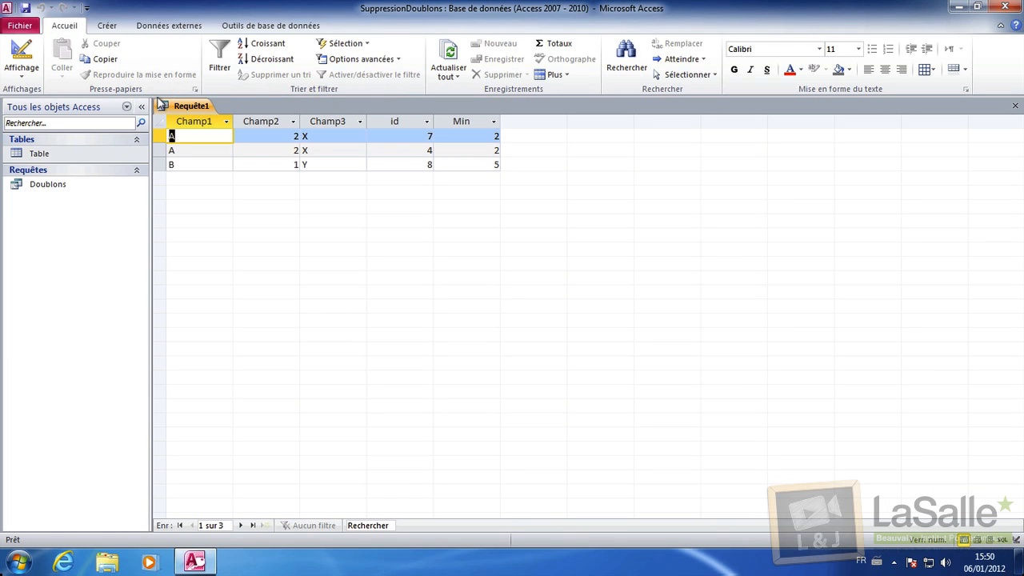
# - Remove the Champ1, Champ2, Champ3 and Min columns from the query design and run it with only id
pyautogui.click(22, 70)
pyautogui.click(78, 224)
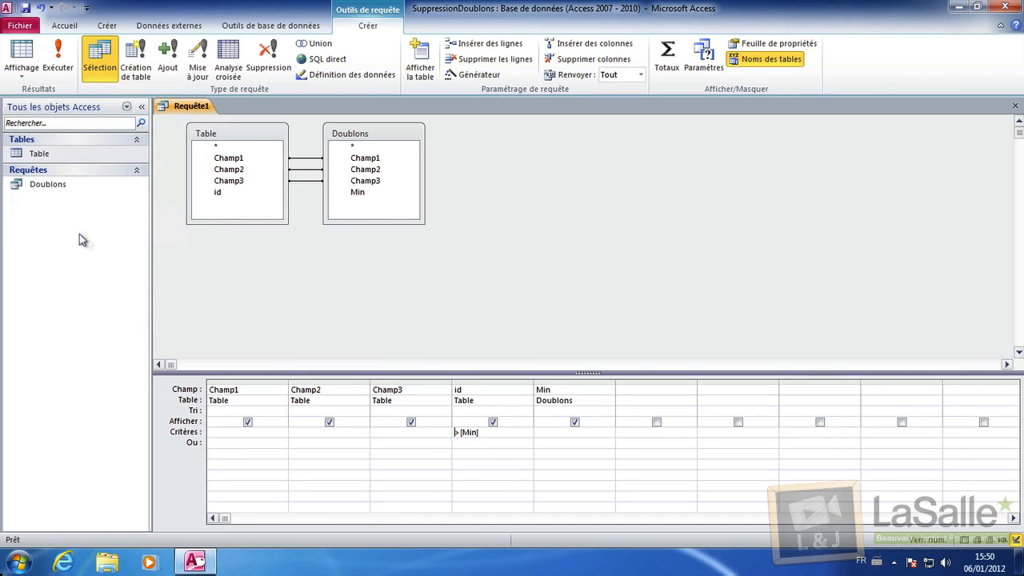
pyautogui.moveTo(238, 380); pyautogui.dragTo(395, 385)
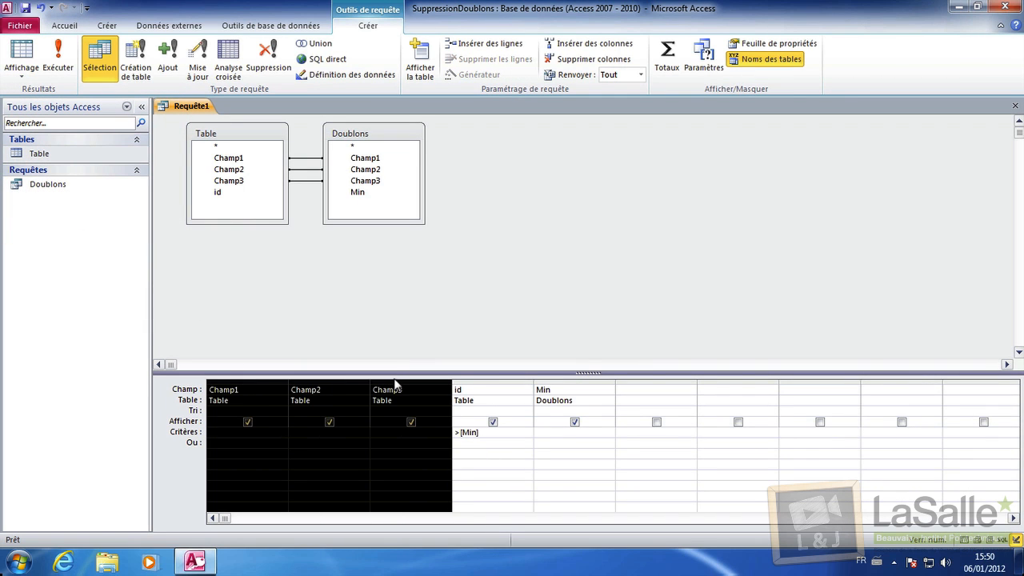
pyautogui.press('Delete')
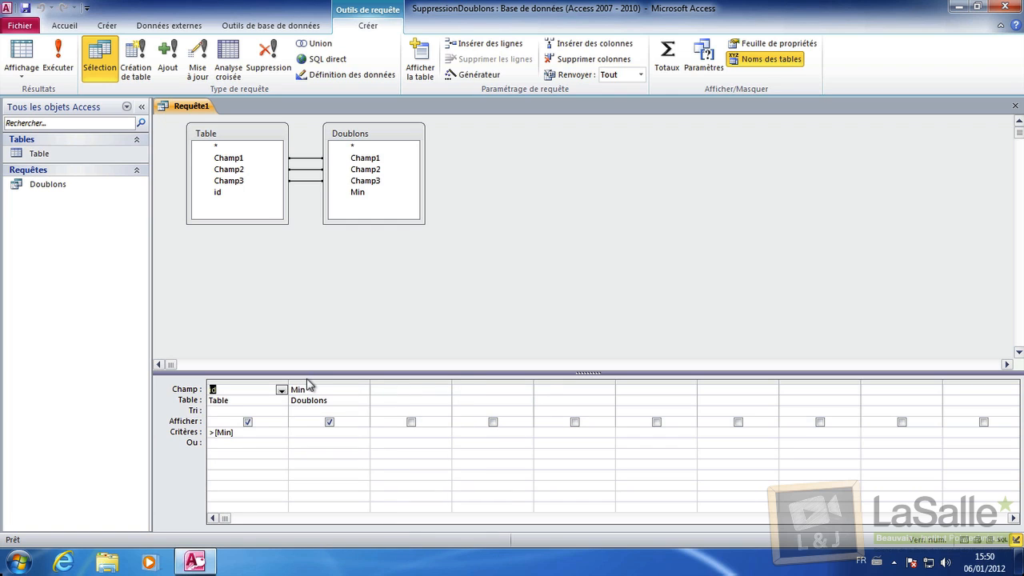
pyautogui.click(309, 383)
pyautogui.press('Delete')
pyautogui.click(61, 70)
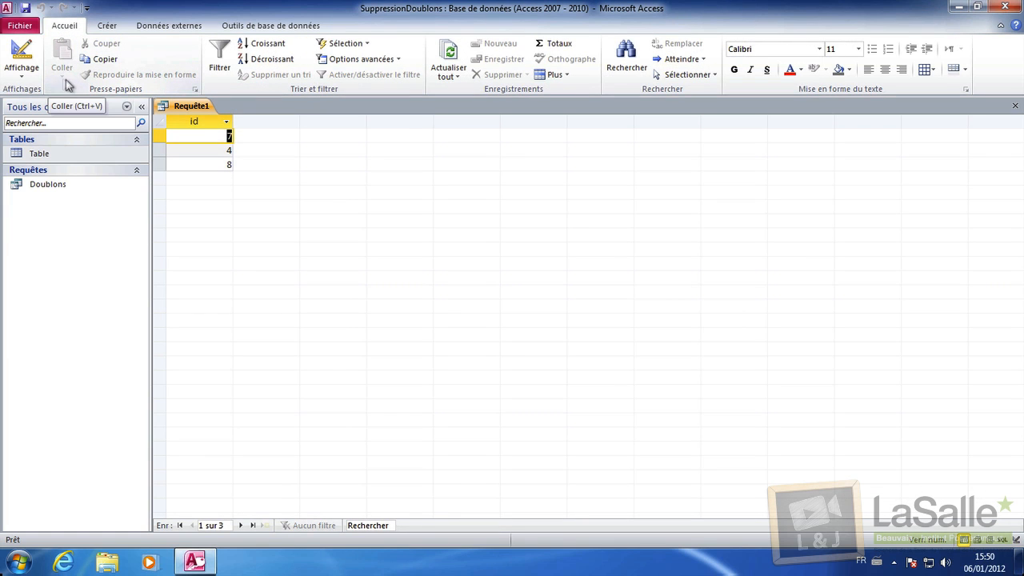
# - Save the query as EnregistrementsASupprimer
pyautogui.click(25, 7)
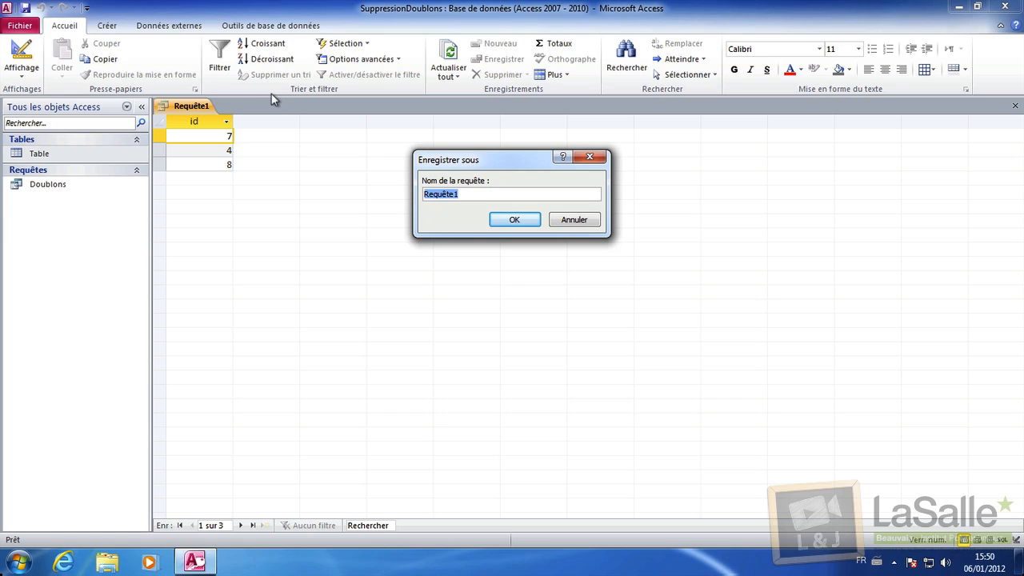
pyautogui.write('En')
pyautogui.press('BackSpace')
pyautogui.press('BackSpace')
pyautogui.press('BackSpace')
pyautogui.press('BackSpace')
pyautogui.write('EnregistrementsASupprimer')
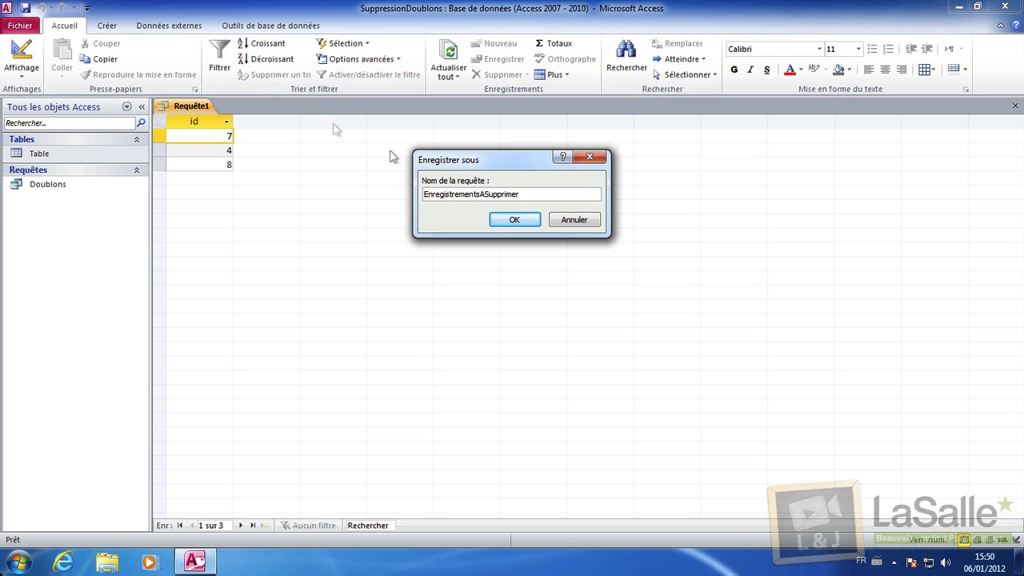
pyautogui.click(506, 219)
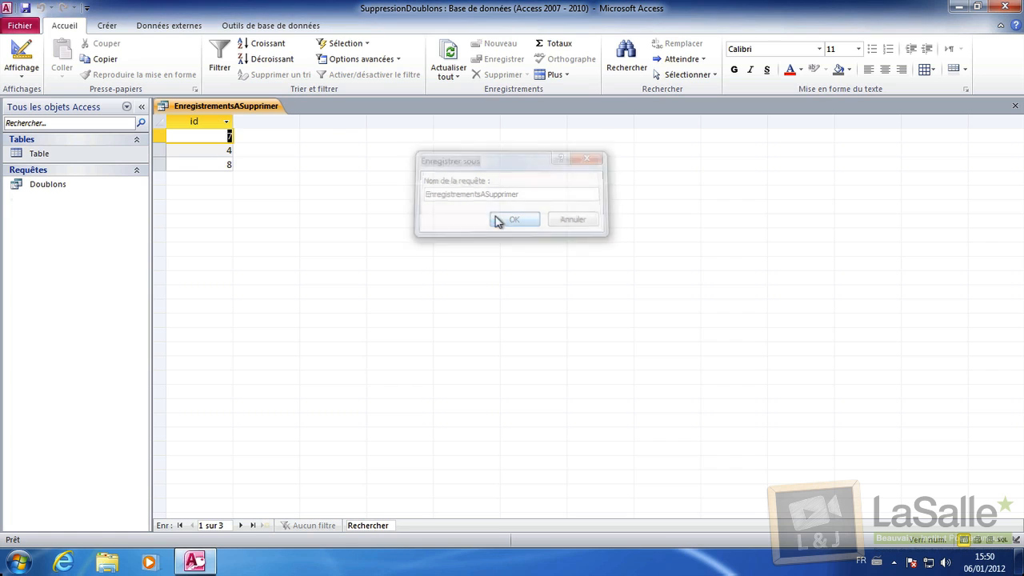
# - Copy the full SQL statement of EnregistrementsASupprimer and close the query
pyautogui.click(35, 78)
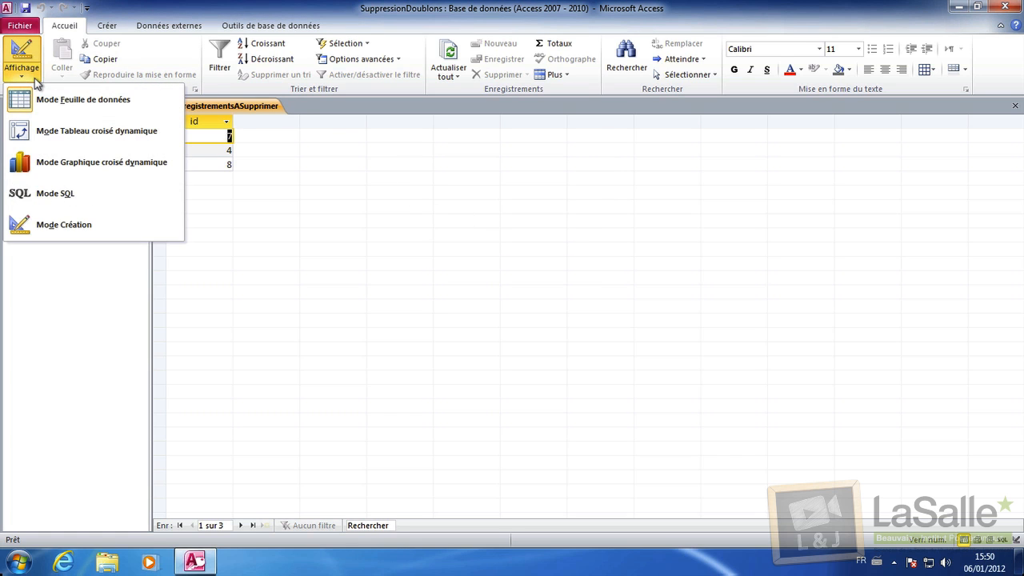
pyautogui.click(56, 194)
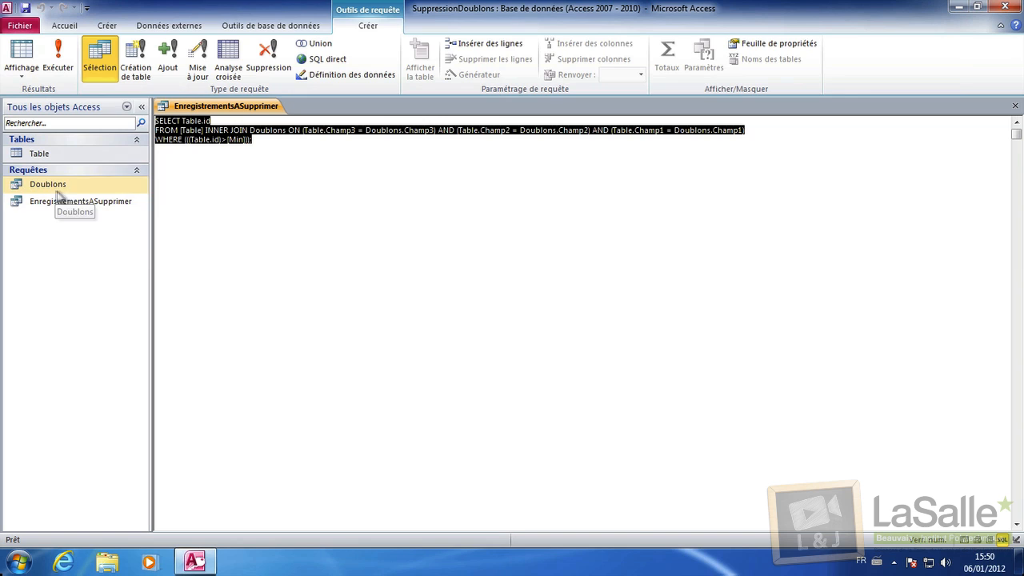
pyautogui.hotkey('ctrl', 'c')
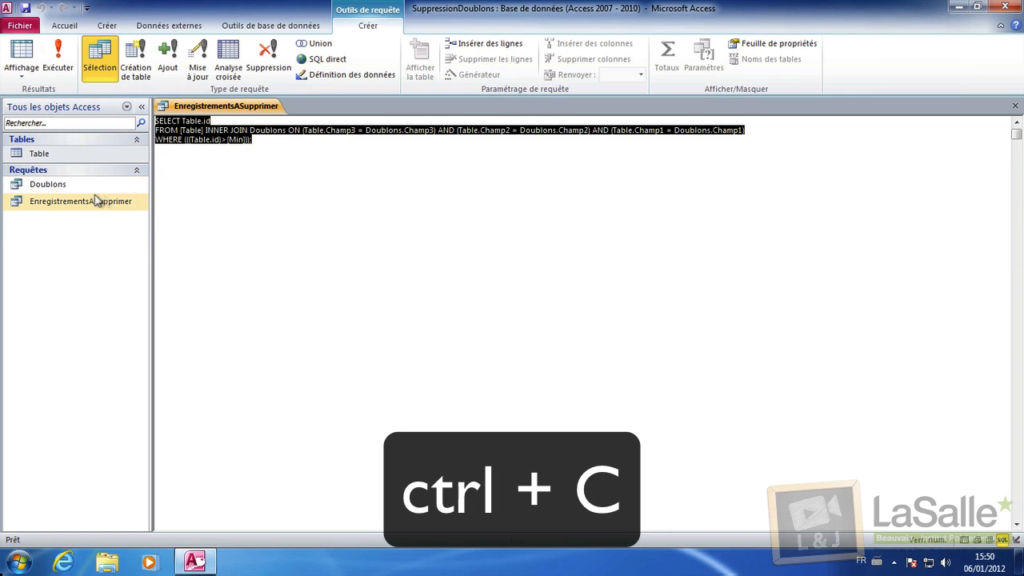
pyautogui.click(289, 196)
pyautogui.moveTo(320, 191); pyautogui.dragTo(85, 93)
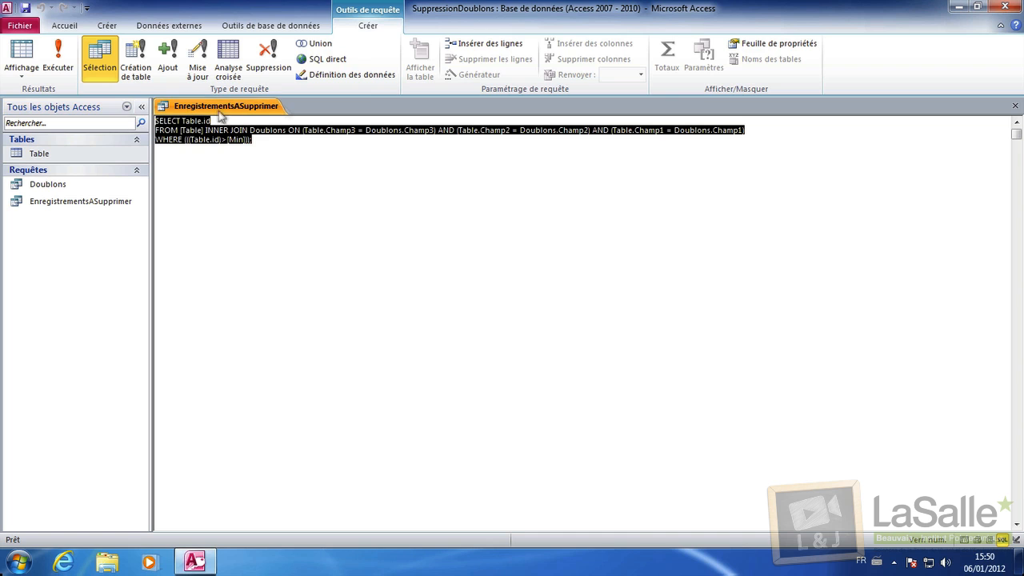
pyautogui.click(1015, 106)
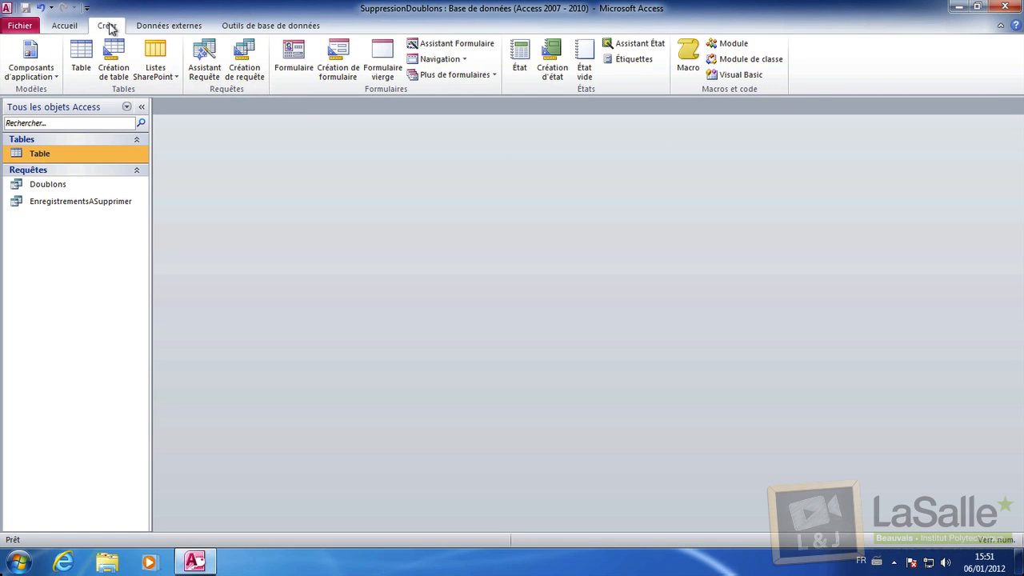
# - Create a new delete query in design view based on Table, with id as its criteria field
pyautogui.click(264, 75)
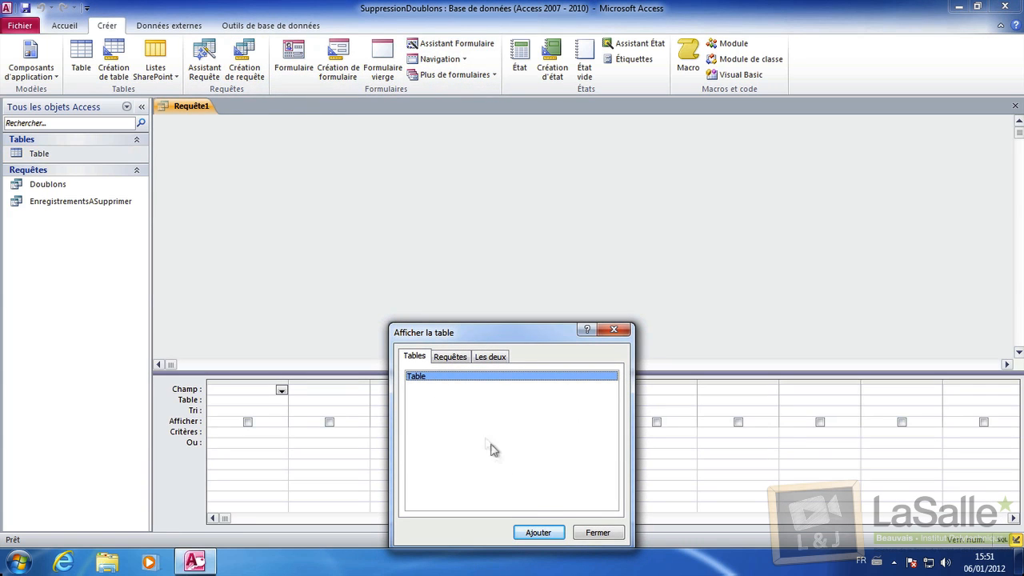
pyautogui.click(536, 533)
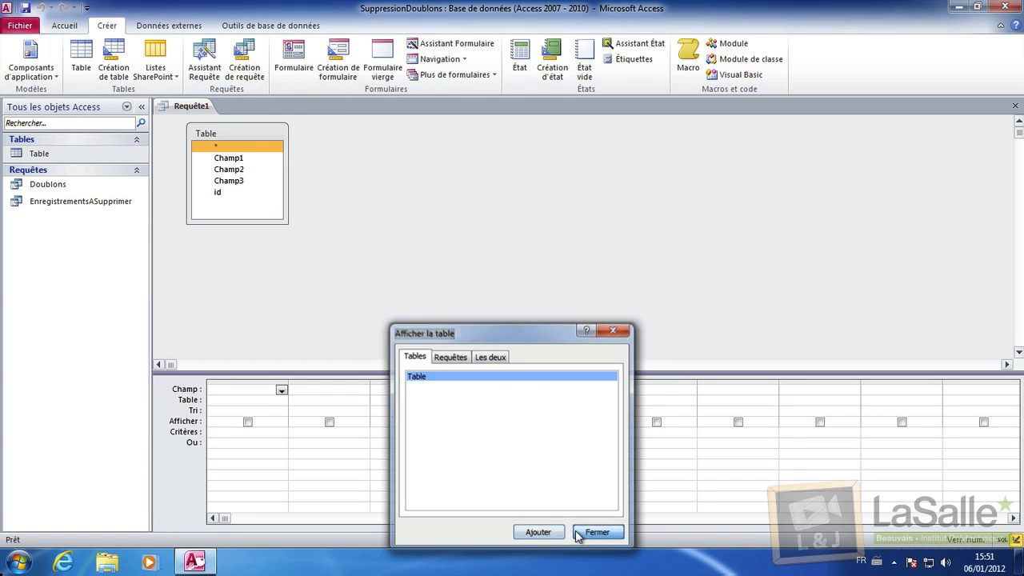
pyautogui.click(577, 534)
pyautogui.click(256, 75)
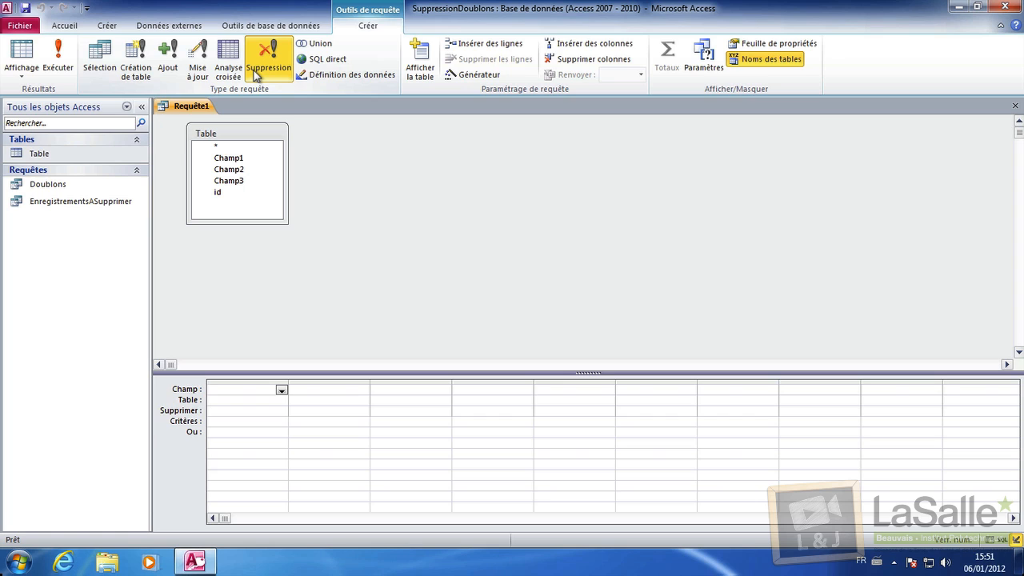
pyautogui.doubleClick(228, 193)
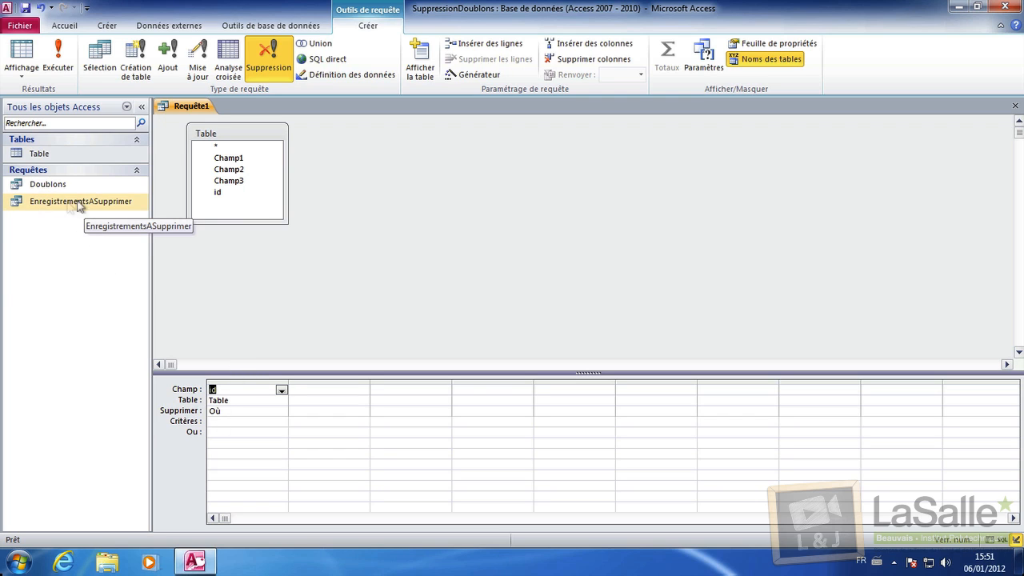
# - Set the id criterion to In ( ) with the copied SELECT statement as the subquery inside the parentheses
pyautogui.rightClick(230, 418)
pyautogui.click(268, 391)
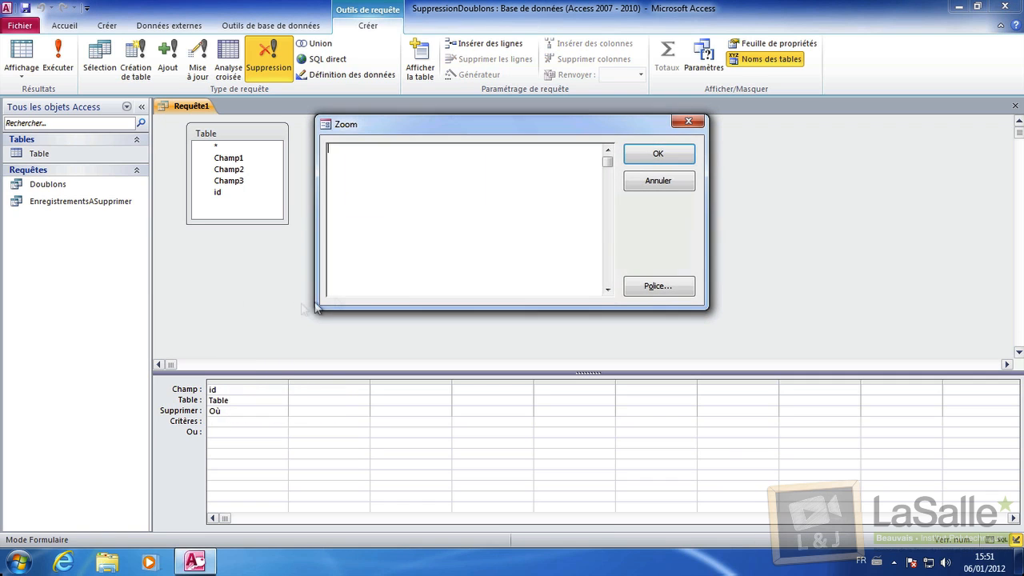
pyautogui.write('In (')
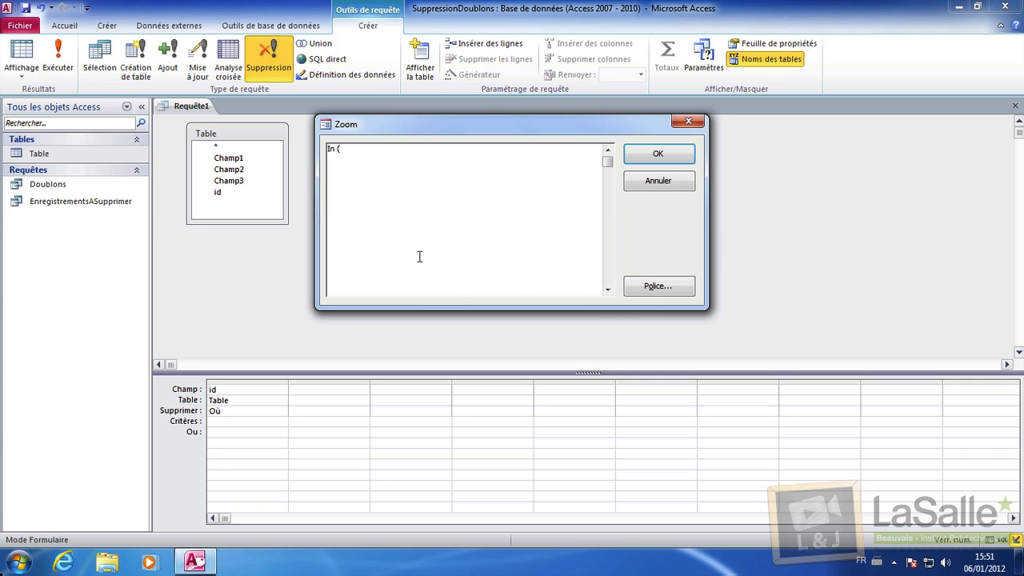
pyautogui.hotkey('ctrl', 'v')
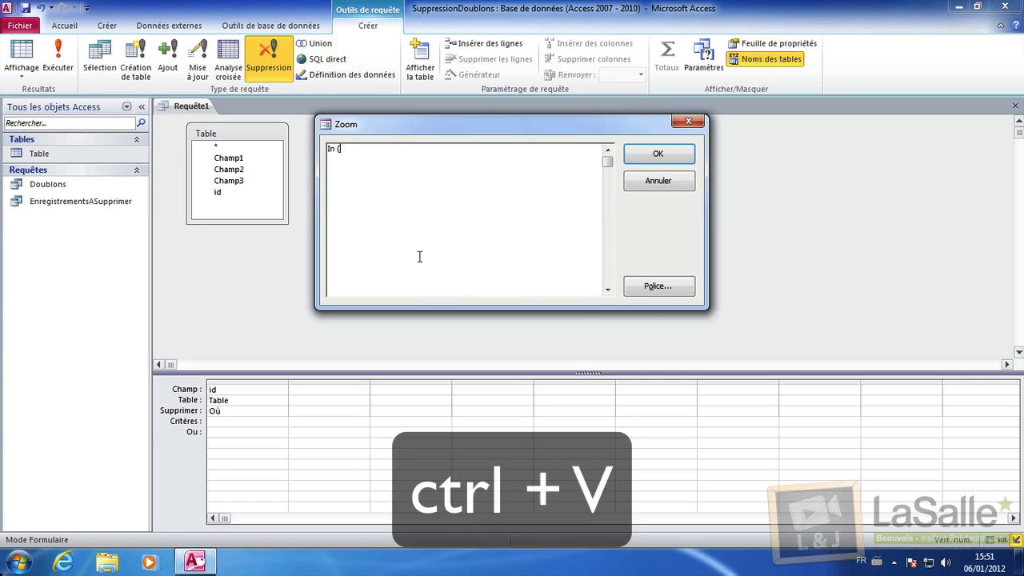
pyautogui.click(437, 187)
pyautogui.write(')>[Min]));)')
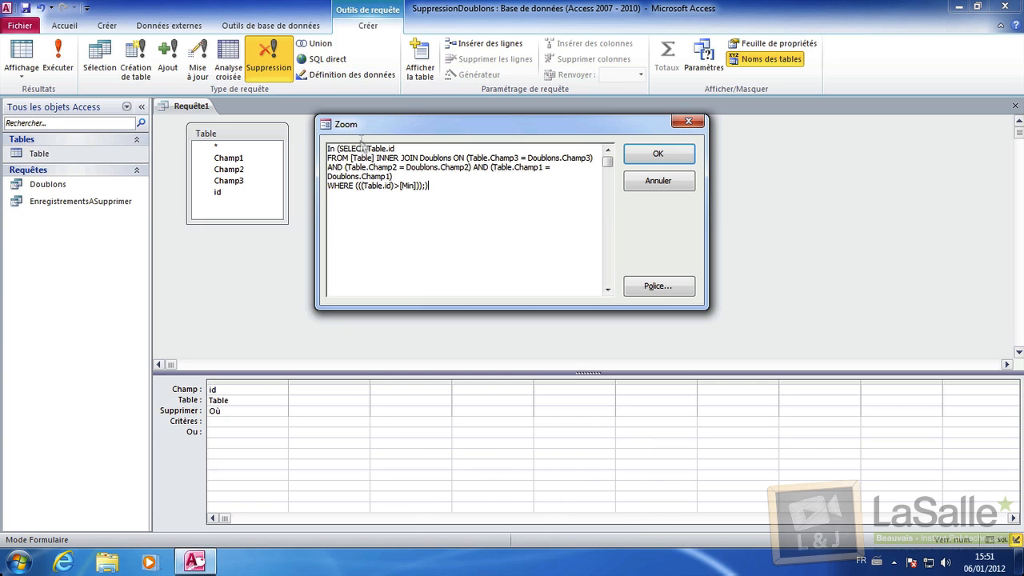
pyautogui.click(657, 154)
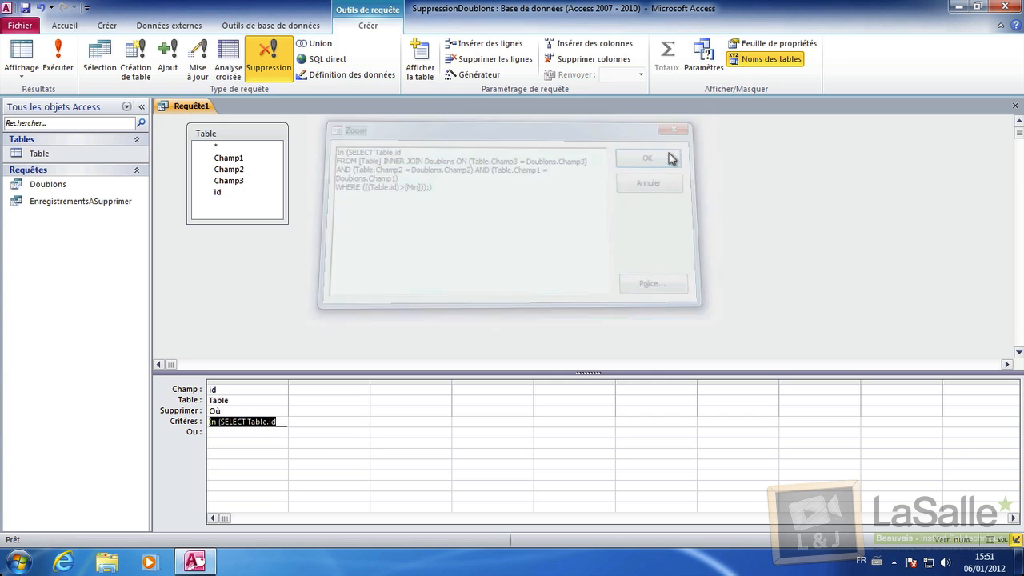
# - Preview and run the delete query, accepting the deletion, and open Table to check the remaining records
pyautogui.click(24, 56)
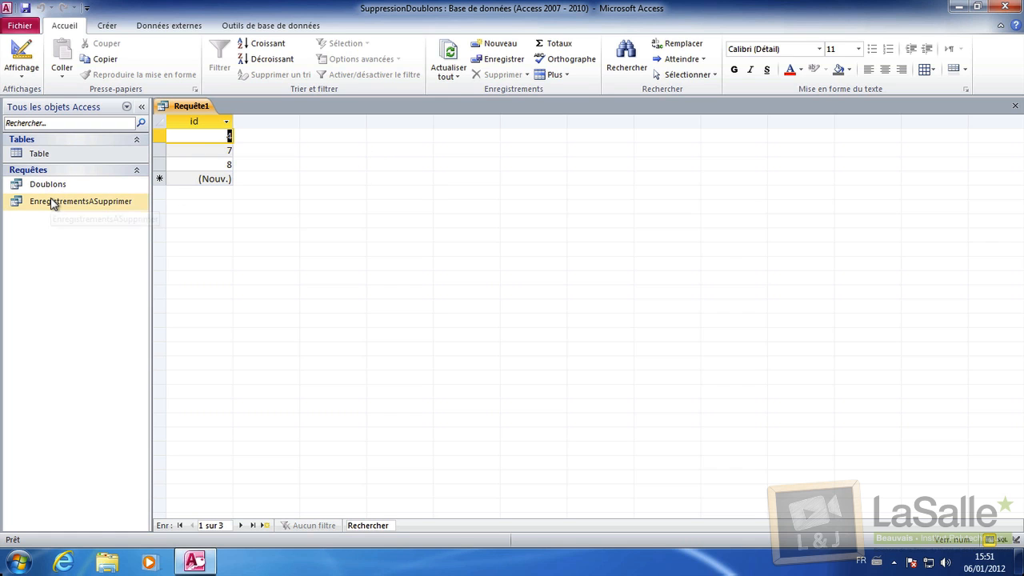
pyautogui.click(22, 57)
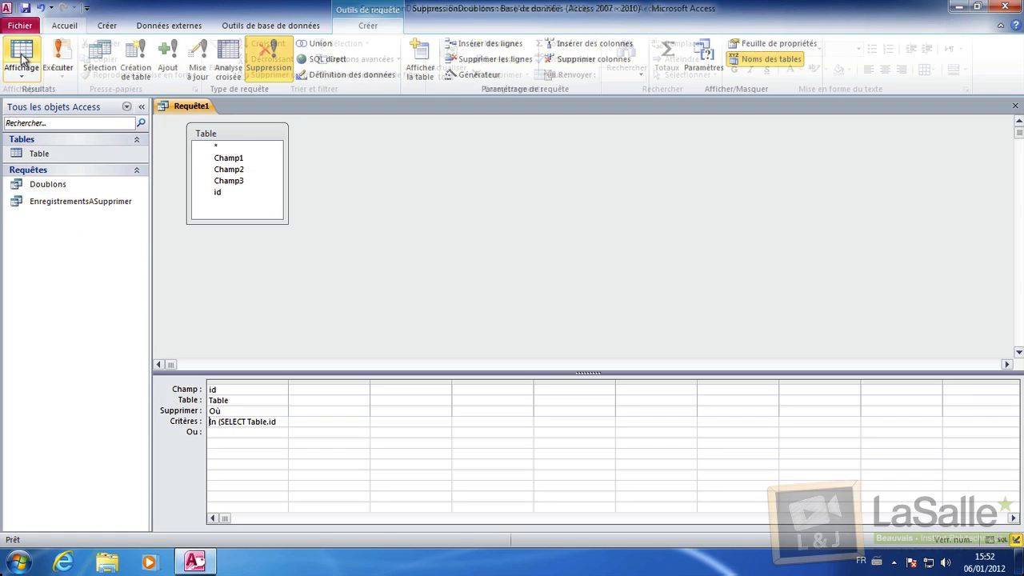
pyautogui.click(61, 68)
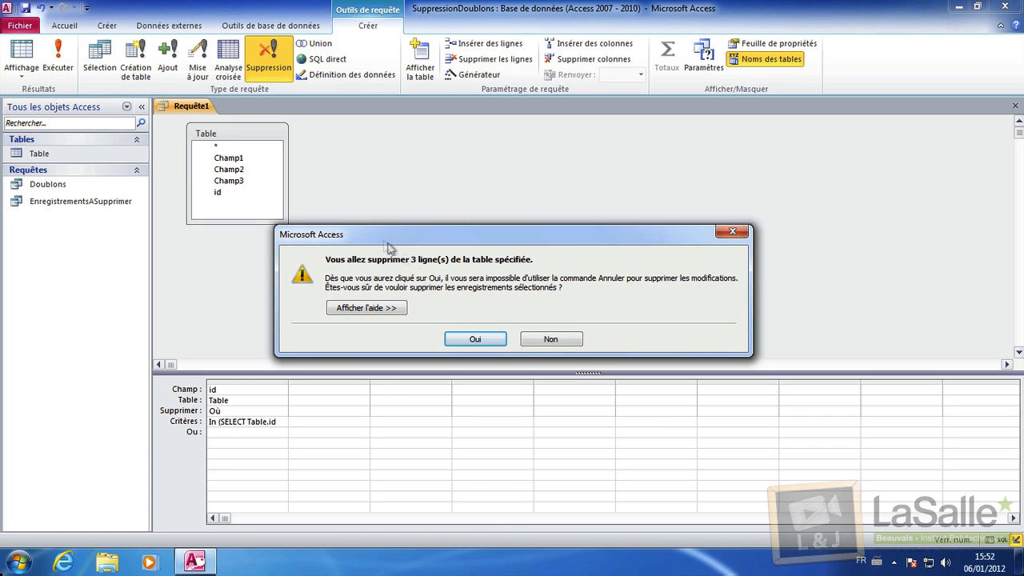
pyautogui.click(494, 342)
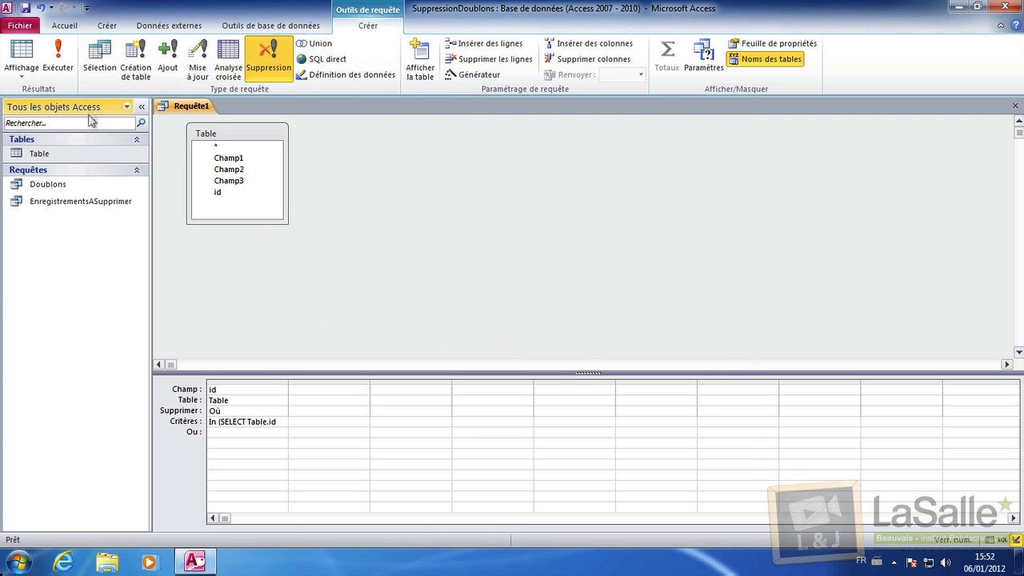
pyautogui.doubleClick(76, 155)
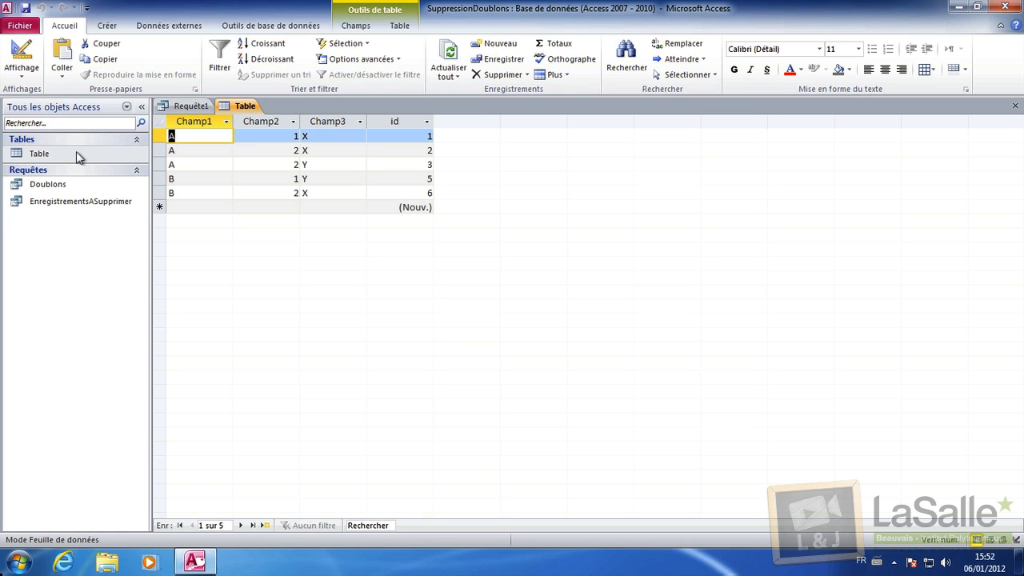
# - Save the delete query under the name SuppressionDoublons and close it
pyautogui.click(189, 105)
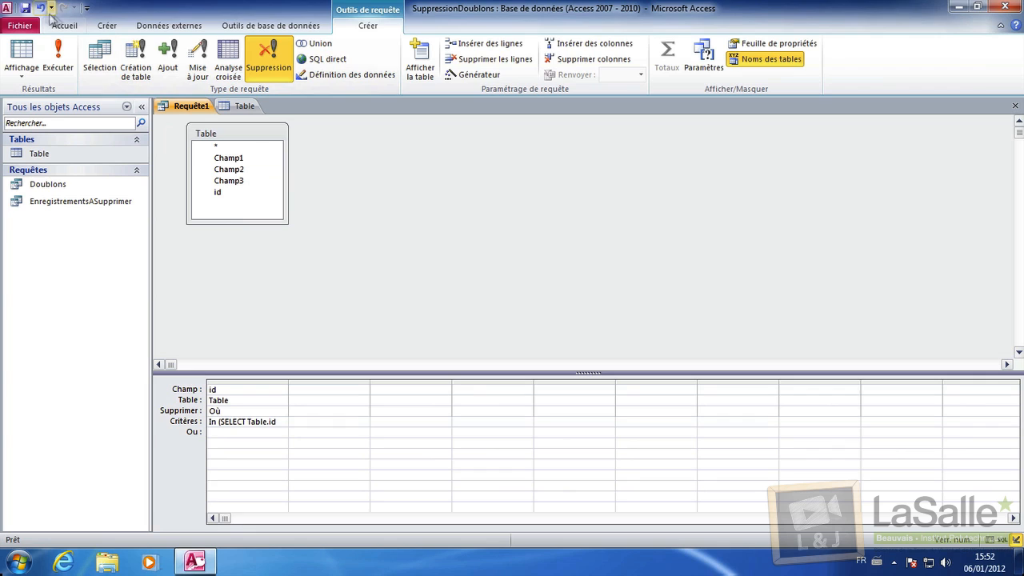
pyautogui.click(24, 7)
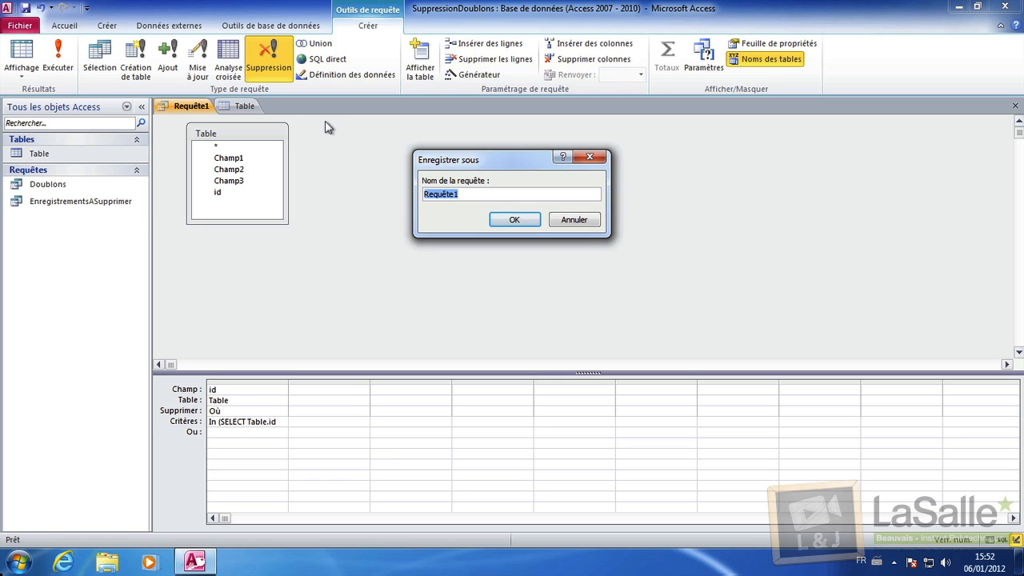
pyautogui.write('SuppressionDoublons')
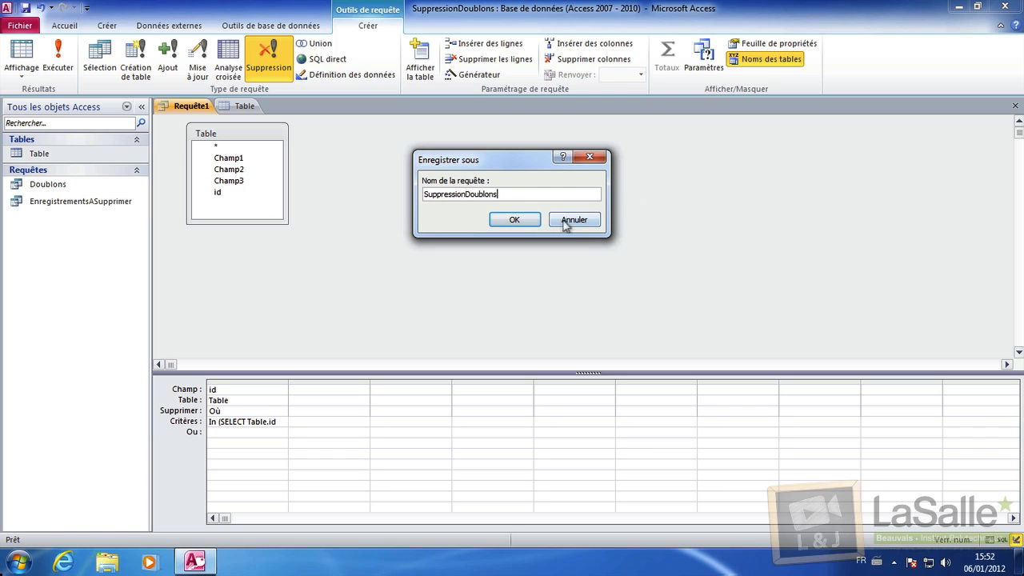
pyautogui.click(534, 223)
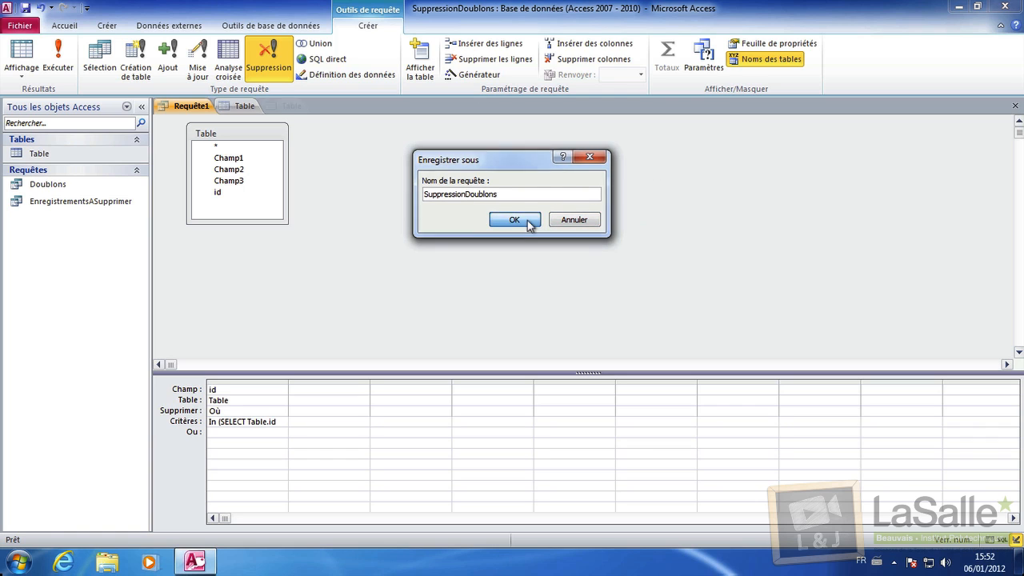
pyautogui.click(1015, 106)
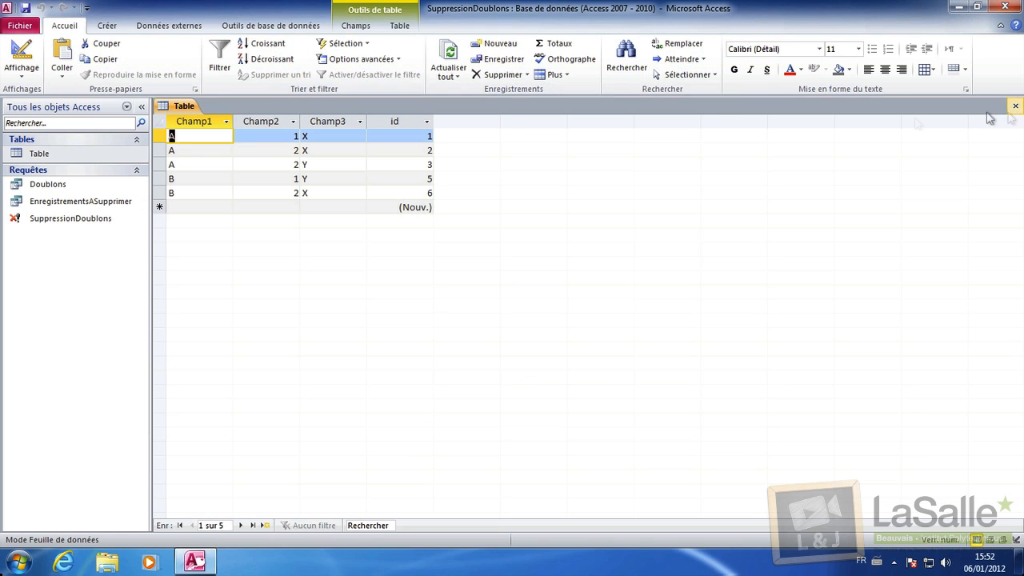
# - Delete the id field from Table's design, accepting the permanent removal, and save the table while returning to its datasheet
pyautogui.click(30, 73)
pyautogui.click(32, 193)
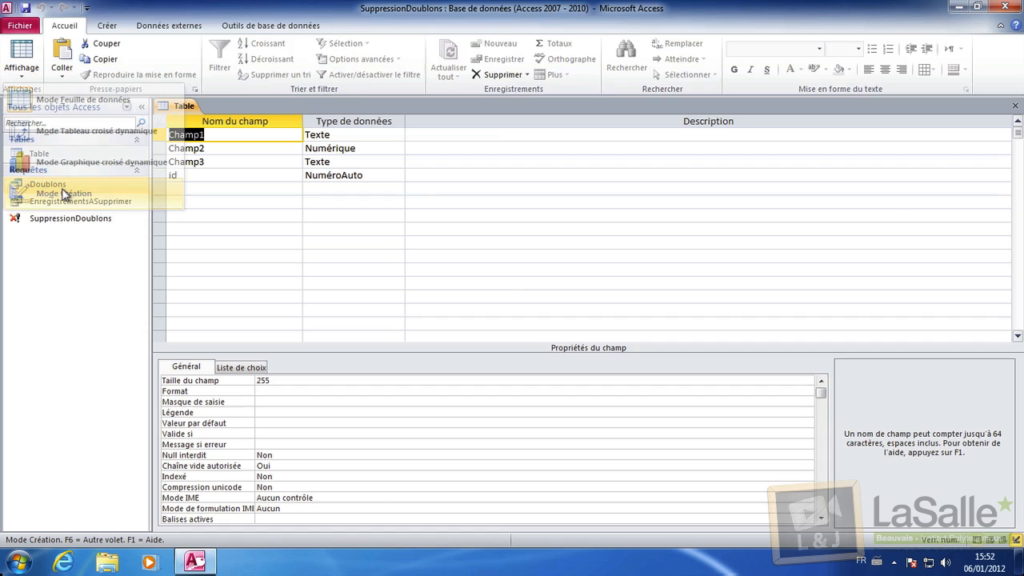
pyautogui.rightClick(159, 176)
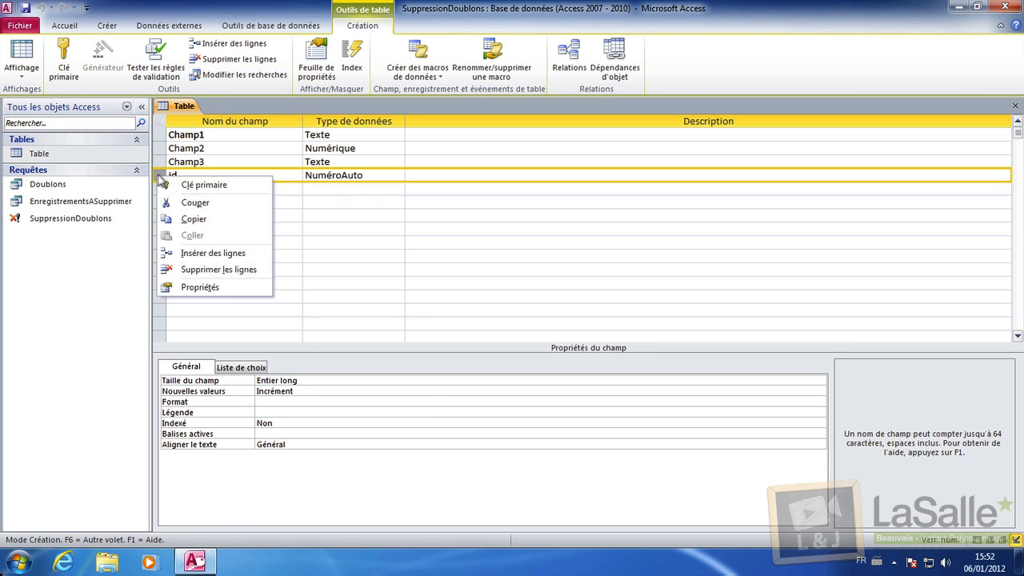
pyautogui.click(201, 270)
pyautogui.click(472, 318)
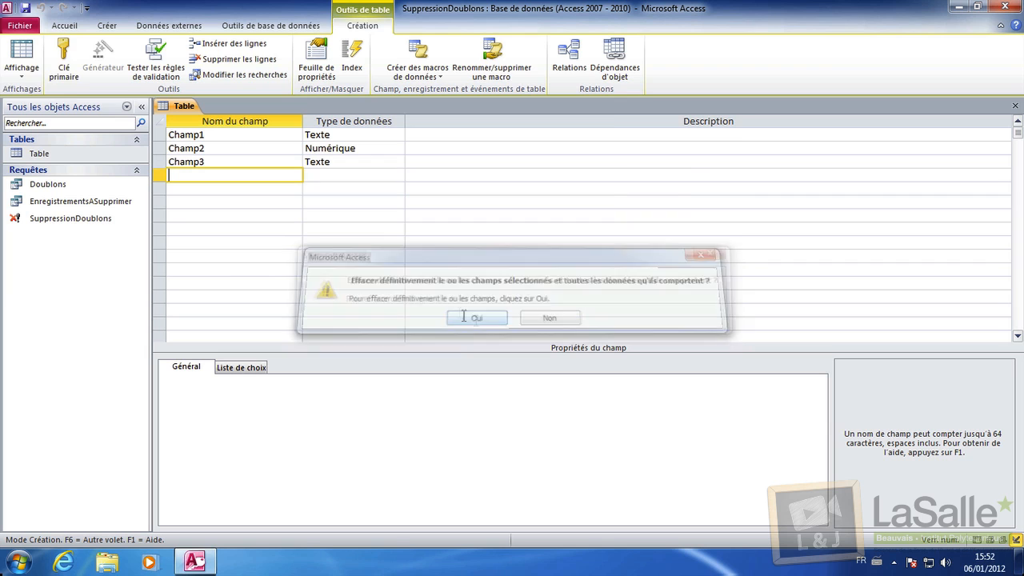
pyautogui.click(16, 64)
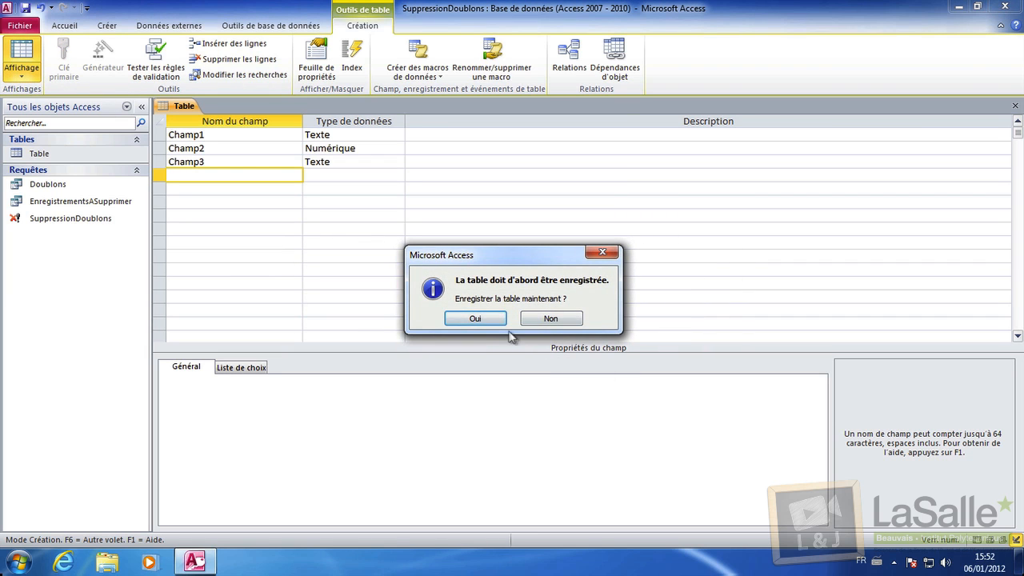
pyautogui.click(475, 319)
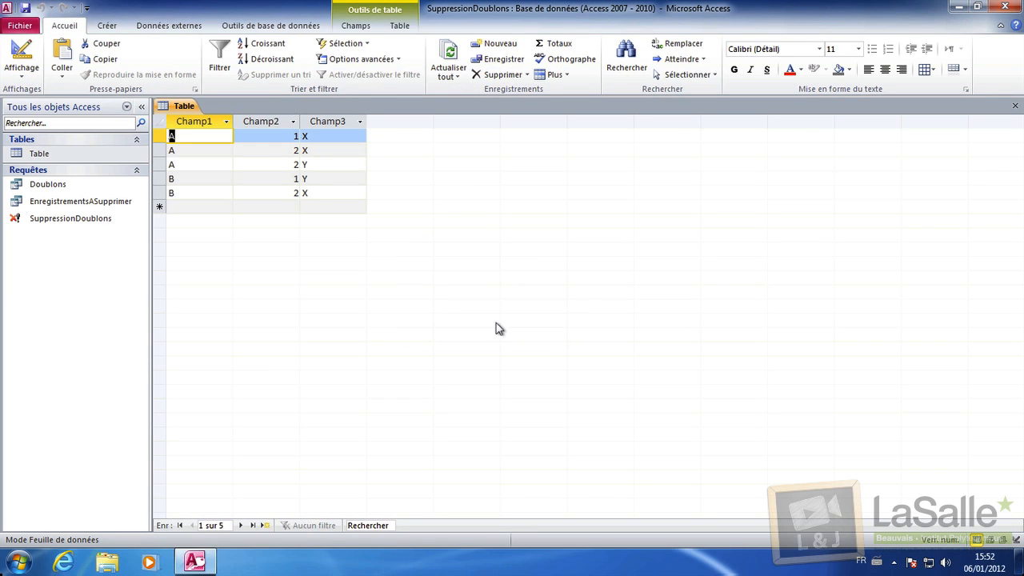